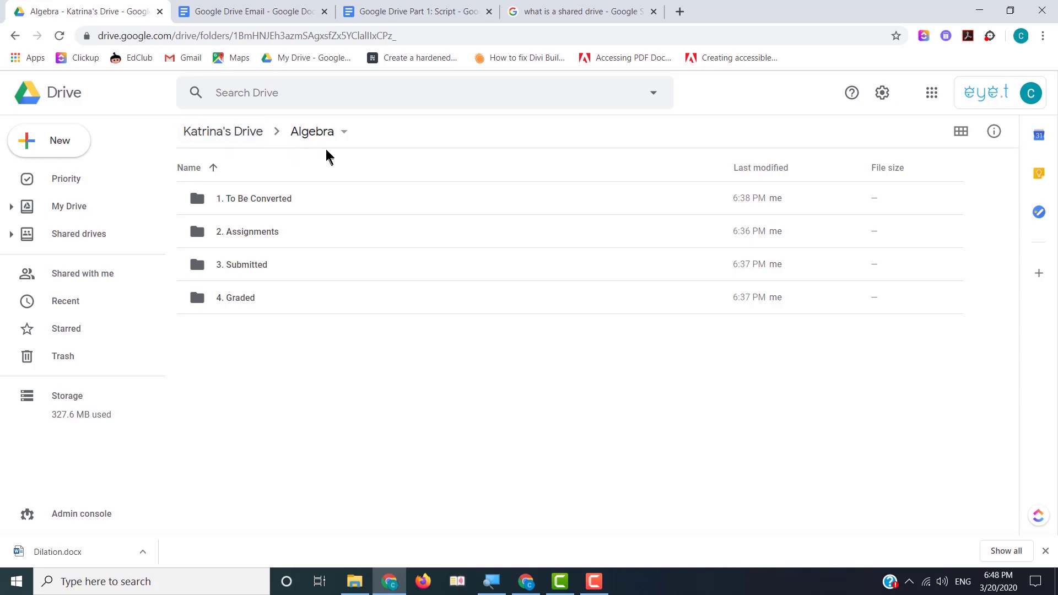
Go up to the shared drive's root and review the access levels of its members
click(229, 132)
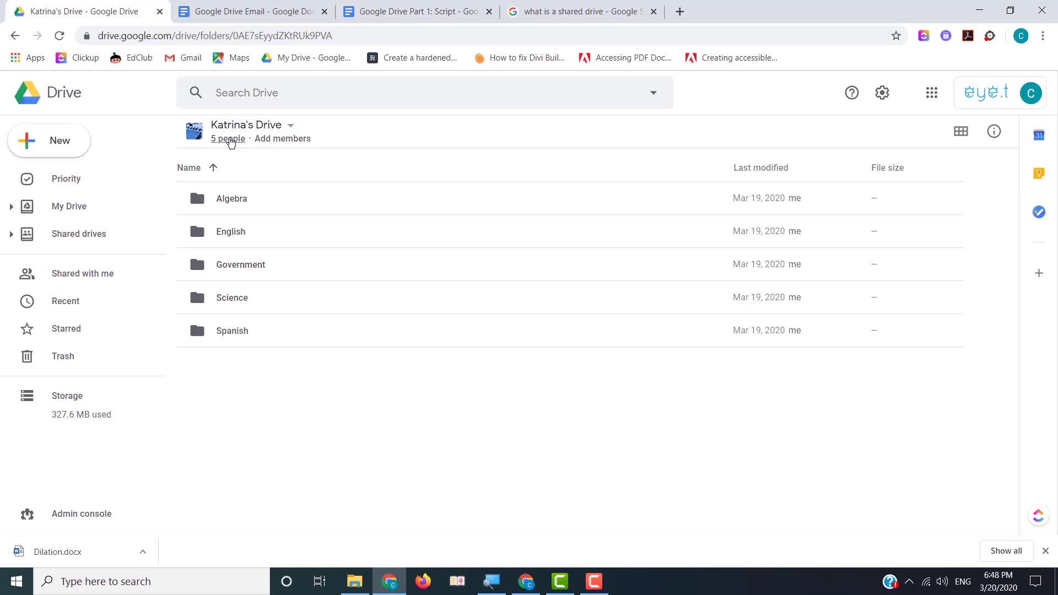
click(236, 144)
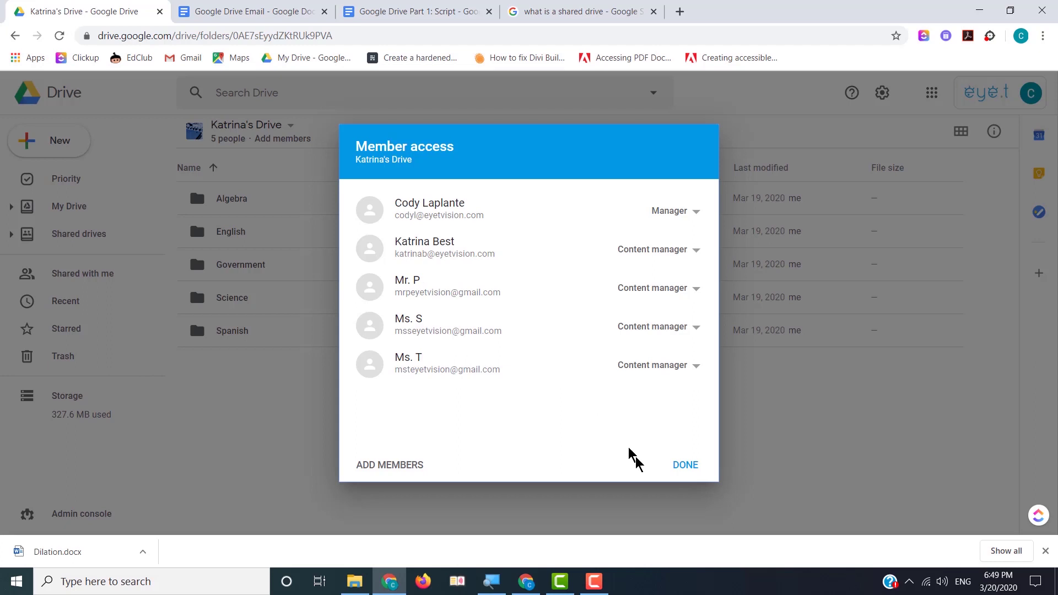
click(676, 467)
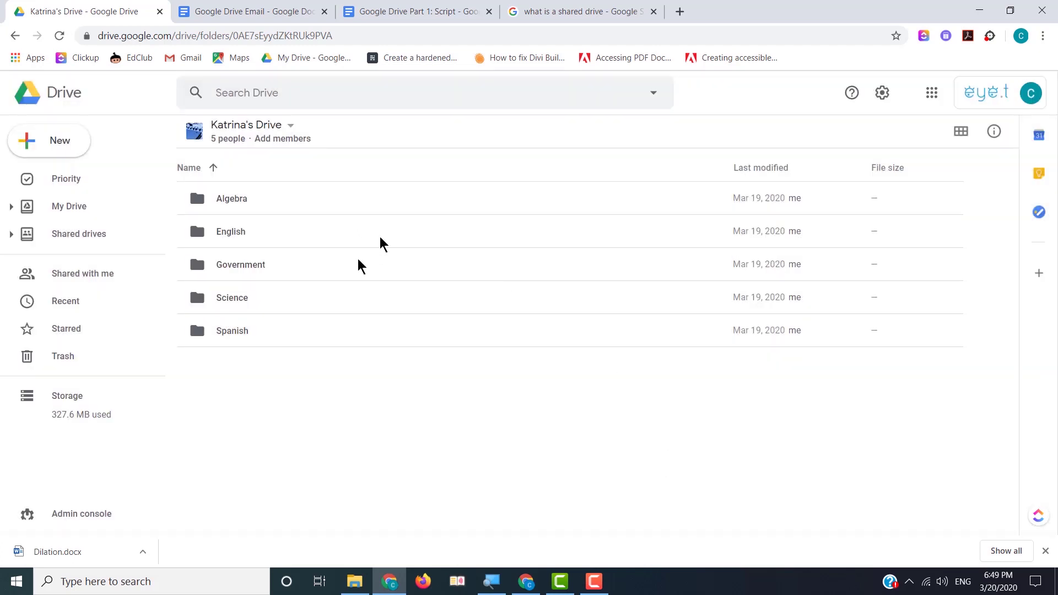
Look over the subject folders in the shared drive, from Algebra down to Spanish
click(296, 202)
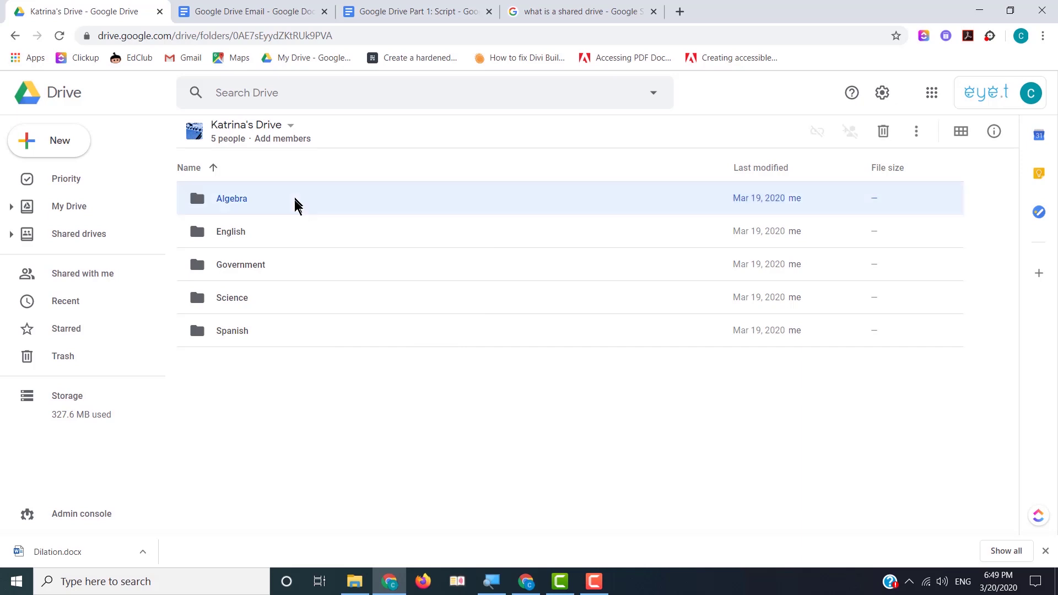
click(299, 234)
click(299, 266)
click(304, 211)
click(296, 234)
click(294, 274)
click(298, 296)
click(305, 338)
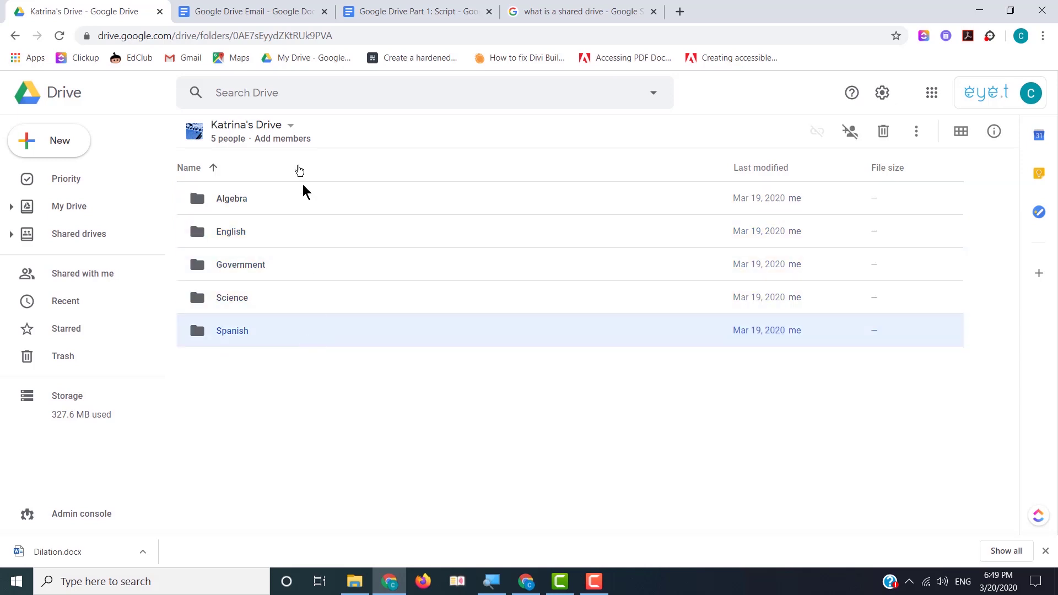
Open the Algebra folder and look over its workflow subfolders, from 1. To Be Converted to 4. Graded
click(296, 198)
double_click(296, 196)
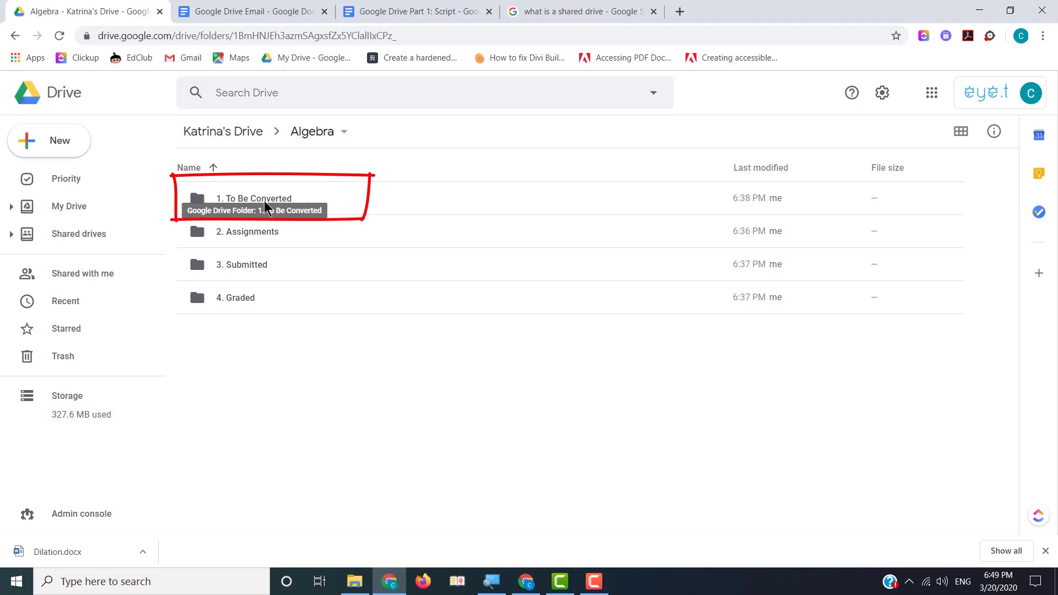
click(289, 199)
click(290, 232)
click(290, 266)
shift+click(296, 290)
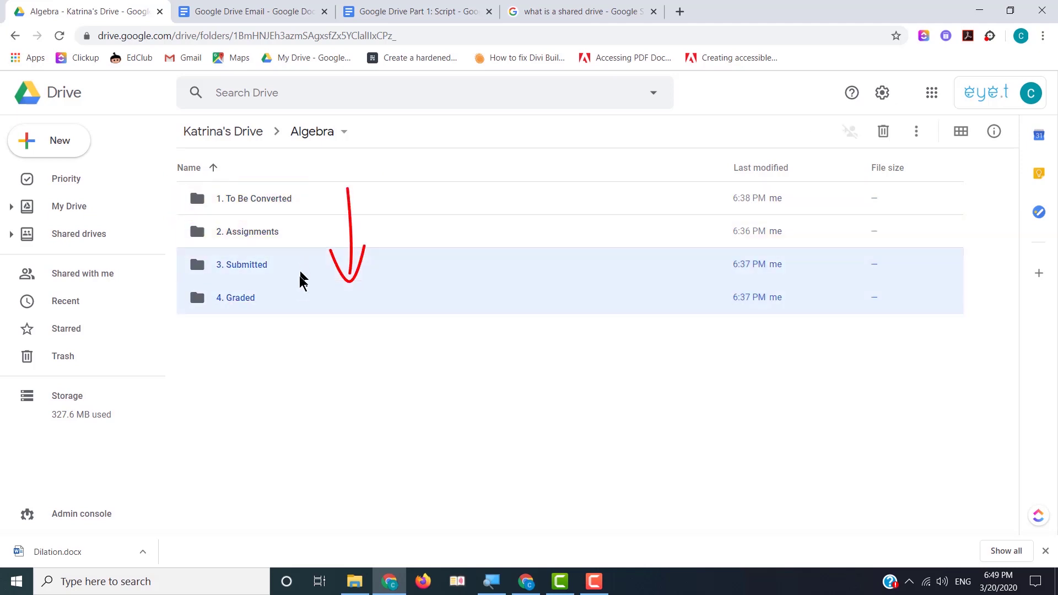
click(323, 198)
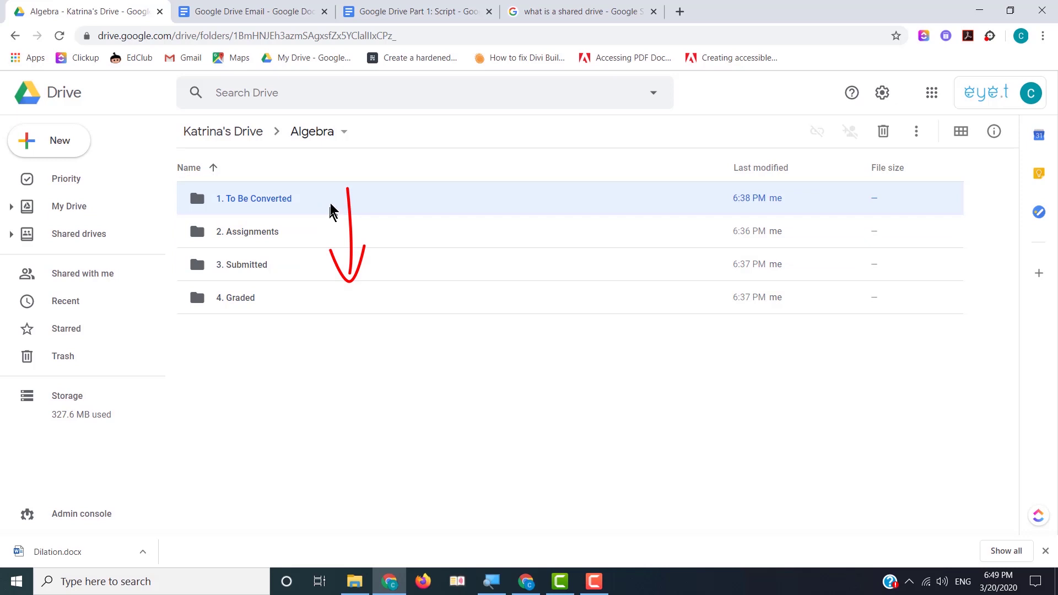
Open the 1. To Be Converted folder and check who last modified Dilations.pdf and Project.pdf
double_click(267, 200)
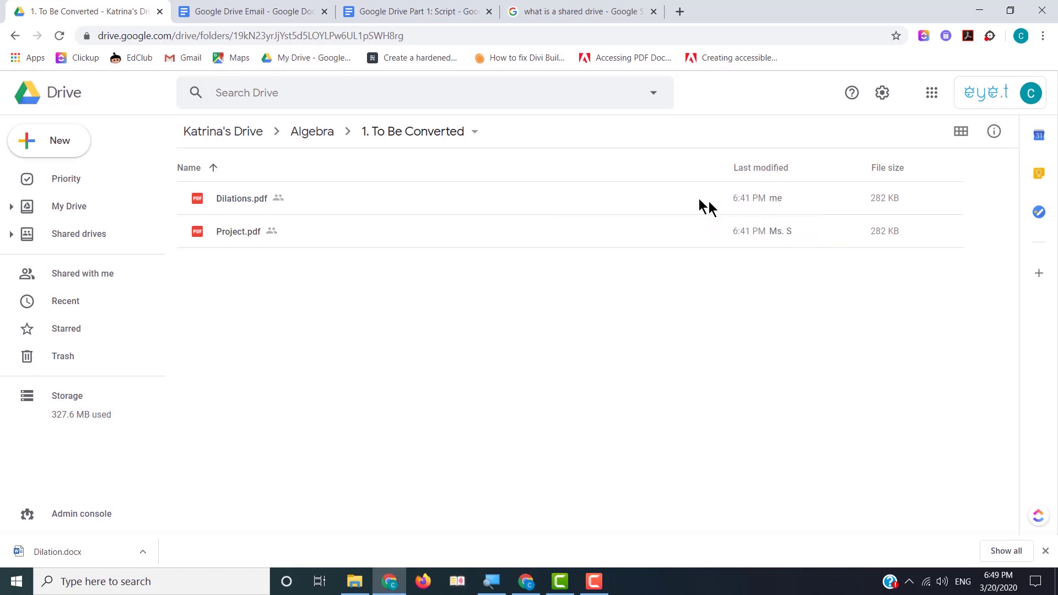
click(456, 196)
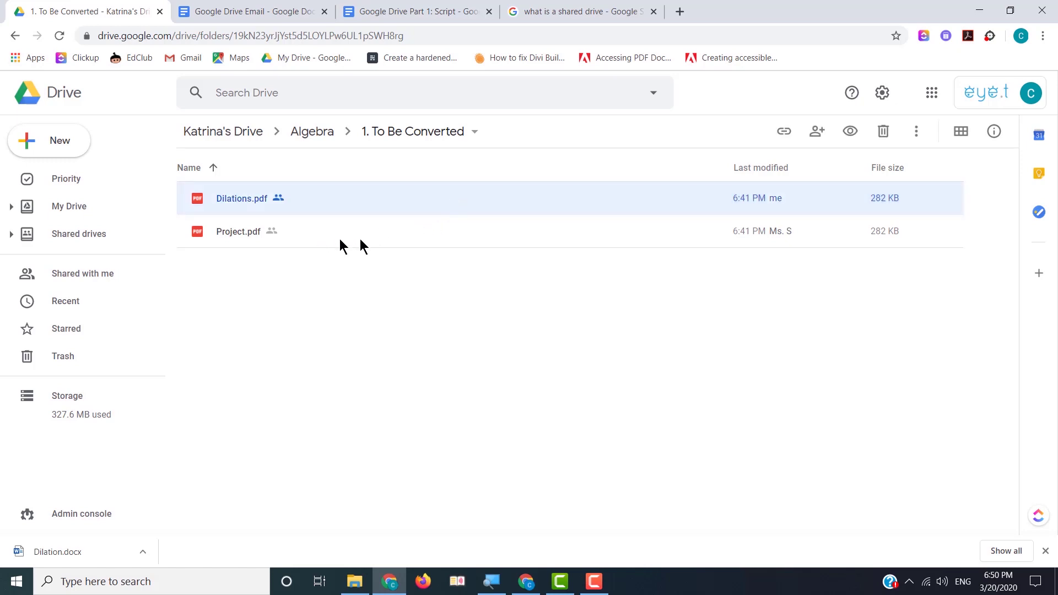
click(750, 236)
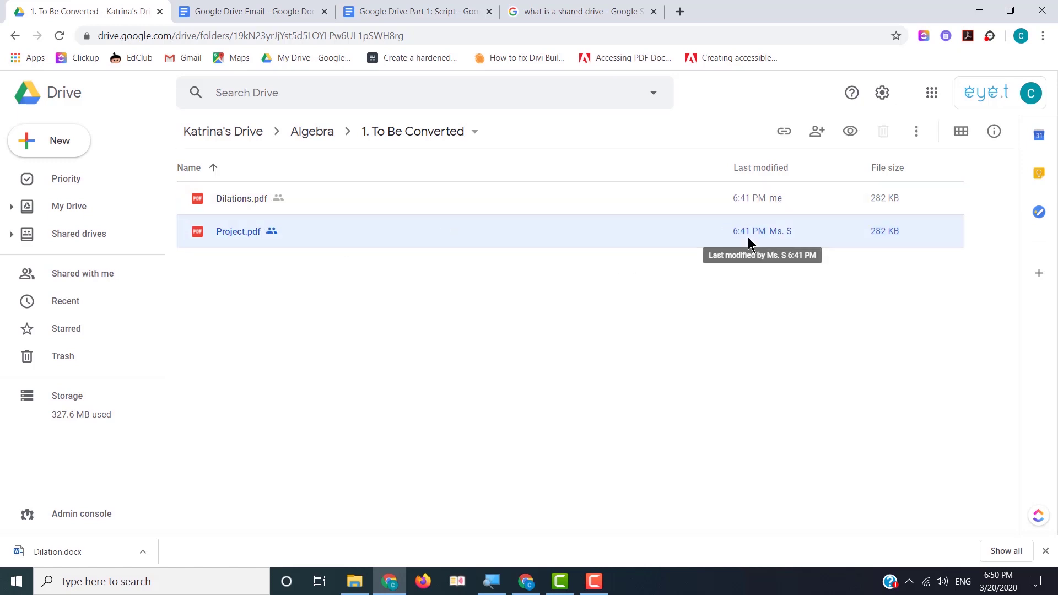
Preview Project.pdf, read through its pages from Part A onward, and return to the folder
double_click(234, 236)
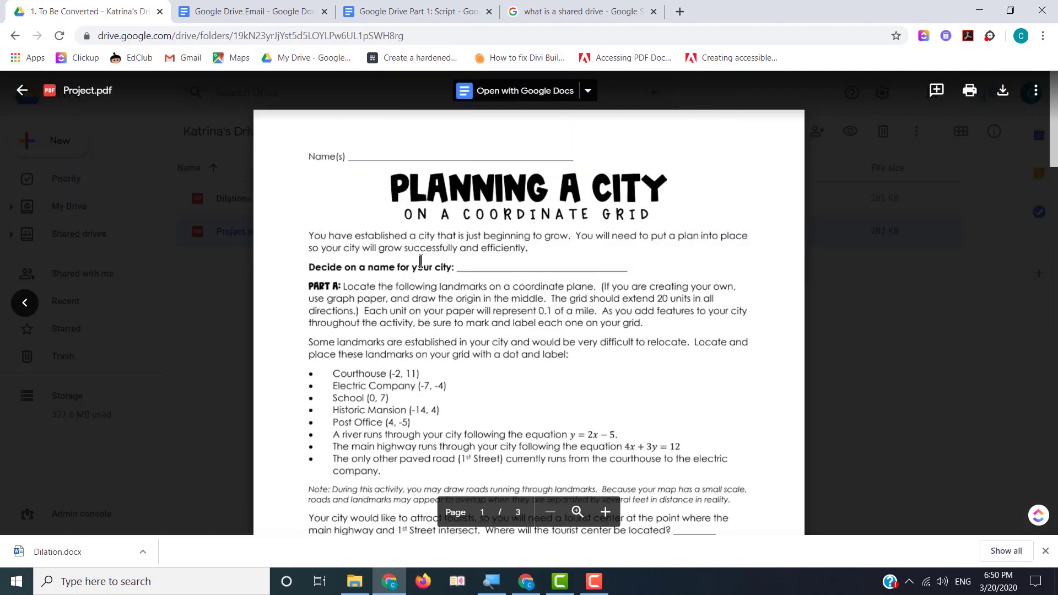
scroll(462, 223, down, 10)
scroll(482, 292, up, 10)
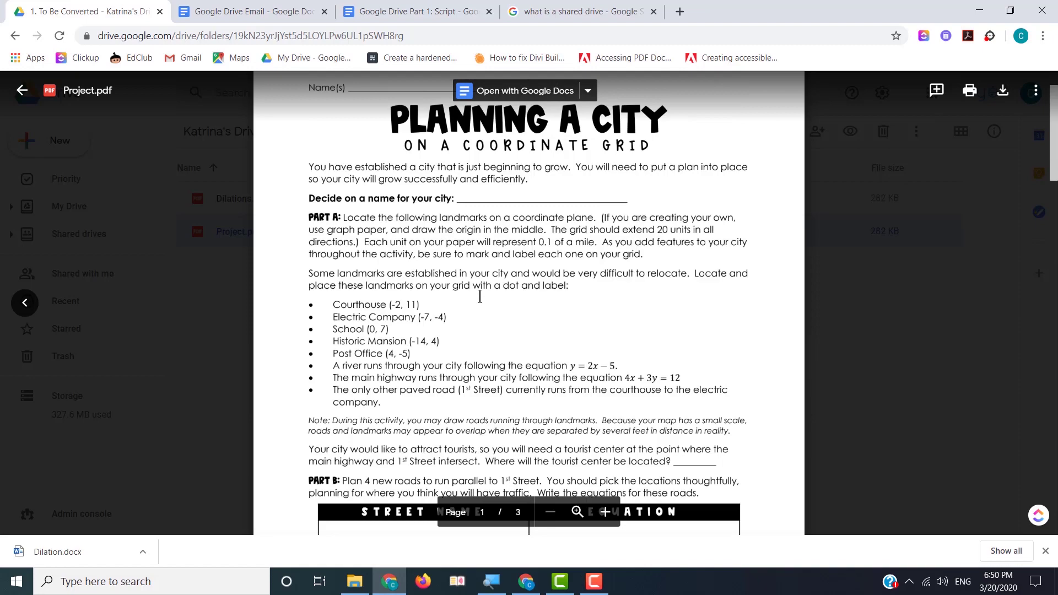
scroll(479, 298, down, 16)
scroll(479, 298, up, 3)
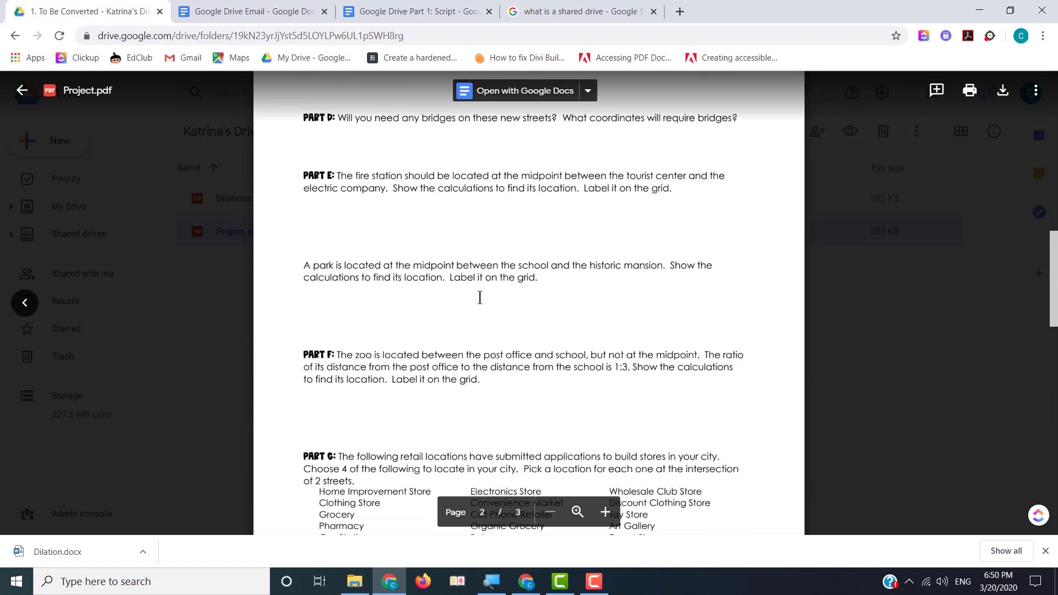
scroll(479, 298, down, 7)
scroll(480, 298, down, 5)
scroll(480, 298, up, 14)
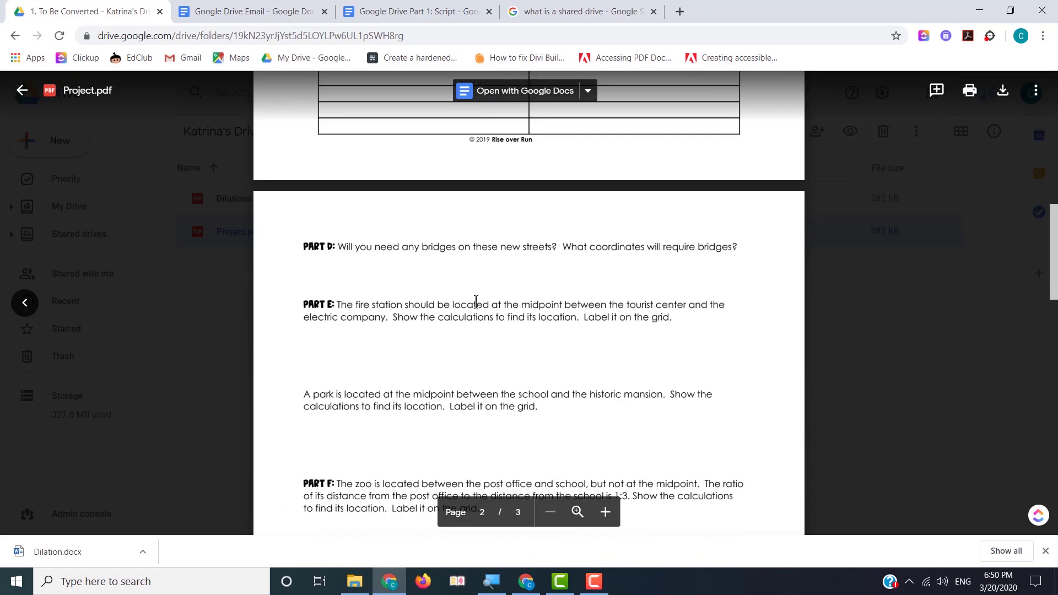
scroll(477, 300, up, 3)
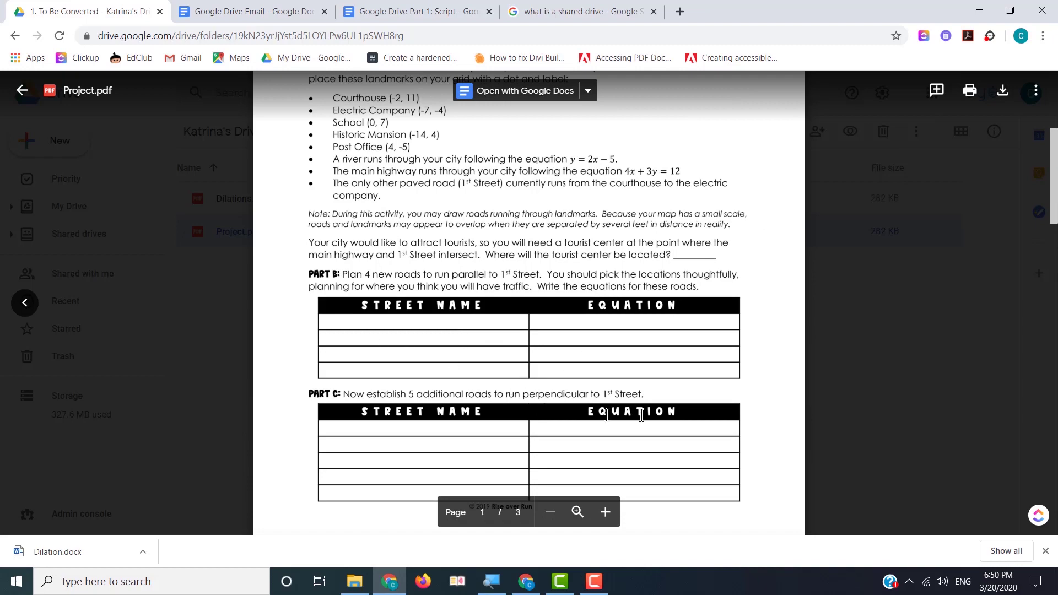
scroll(564, 404, down, 3)
scroll(557, 316, down, 10)
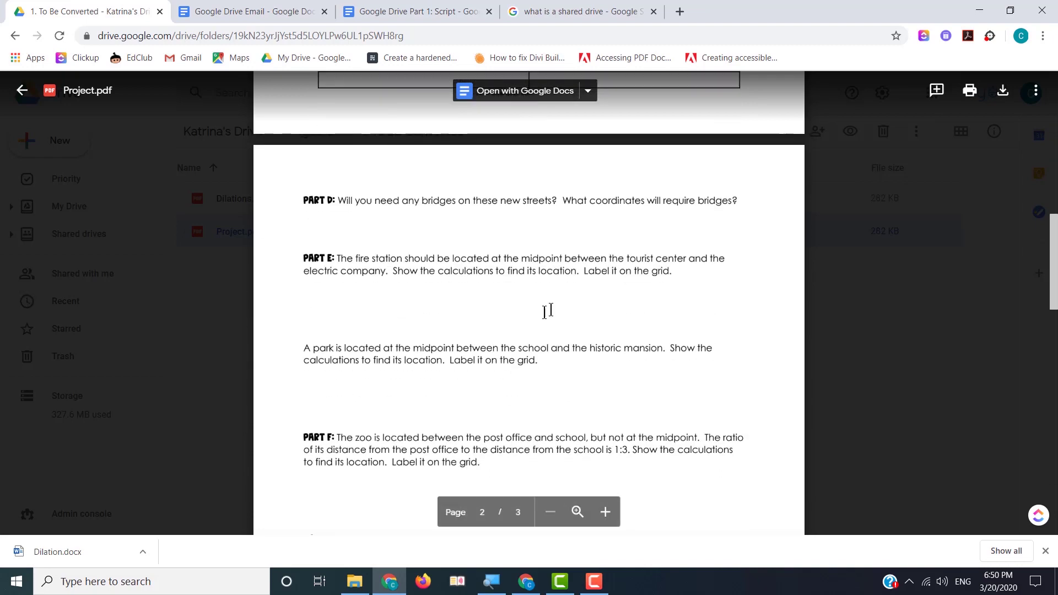
scroll(541, 317, down, 3)
scroll(533, 378, up, 12)
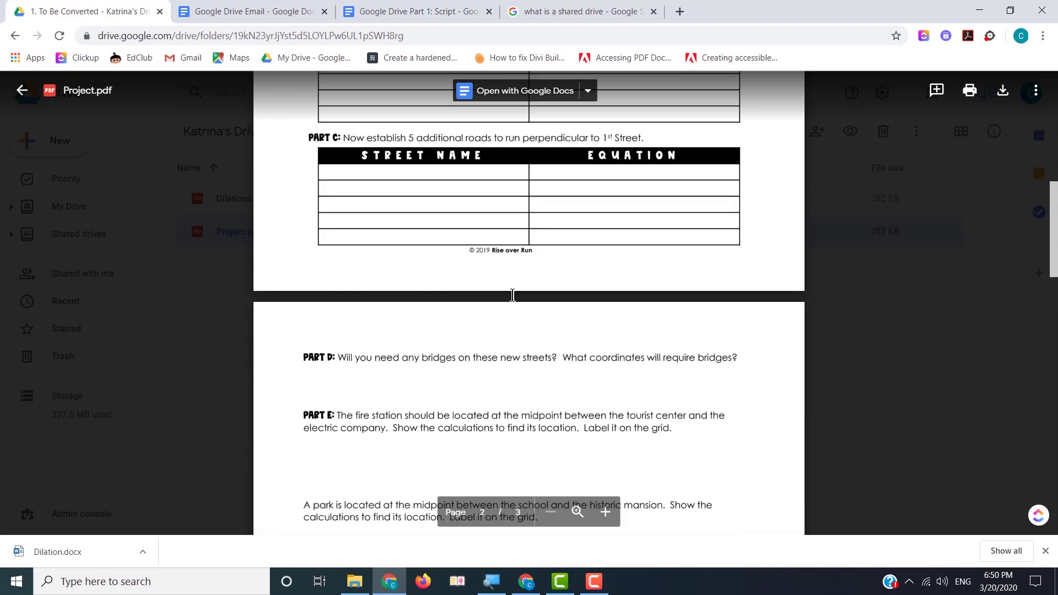
scroll(502, 215, up, 8)
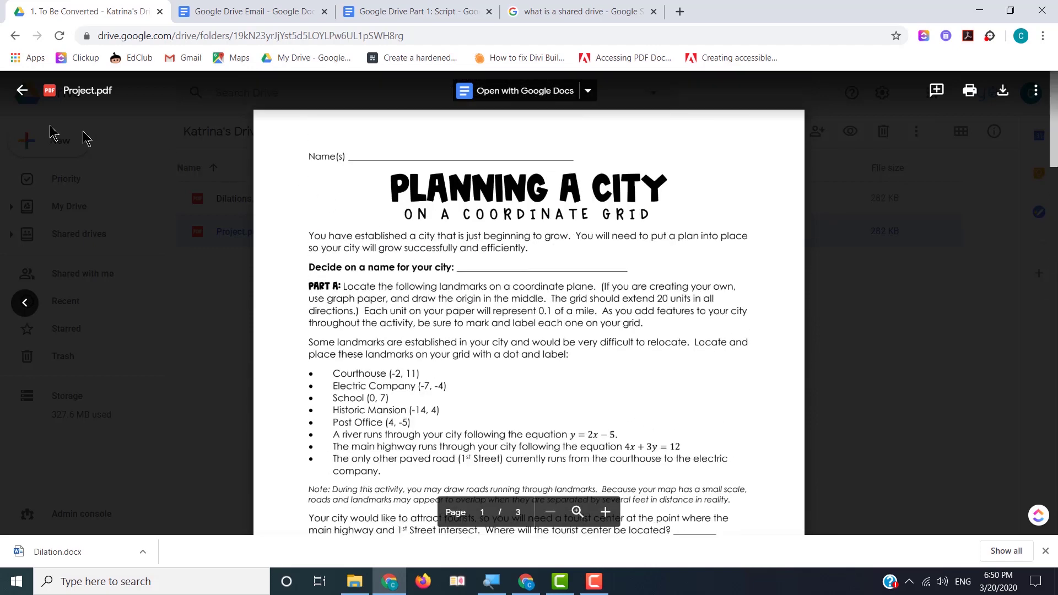
click(21, 90)
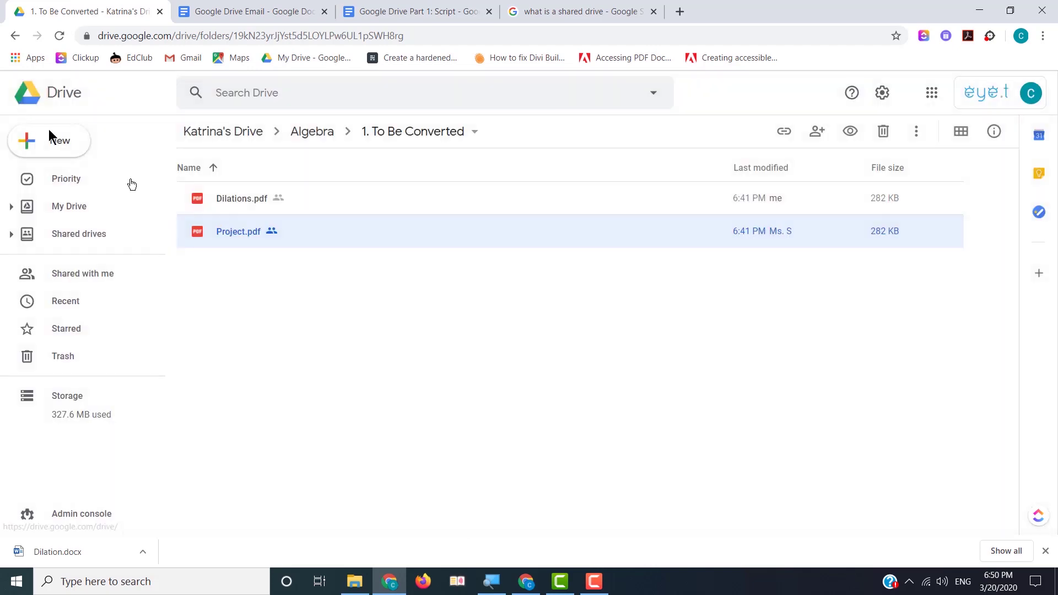
click(399, 200)
click(319, 237)
click(365, 198)
right_click(367, 193)
click(305, 199)
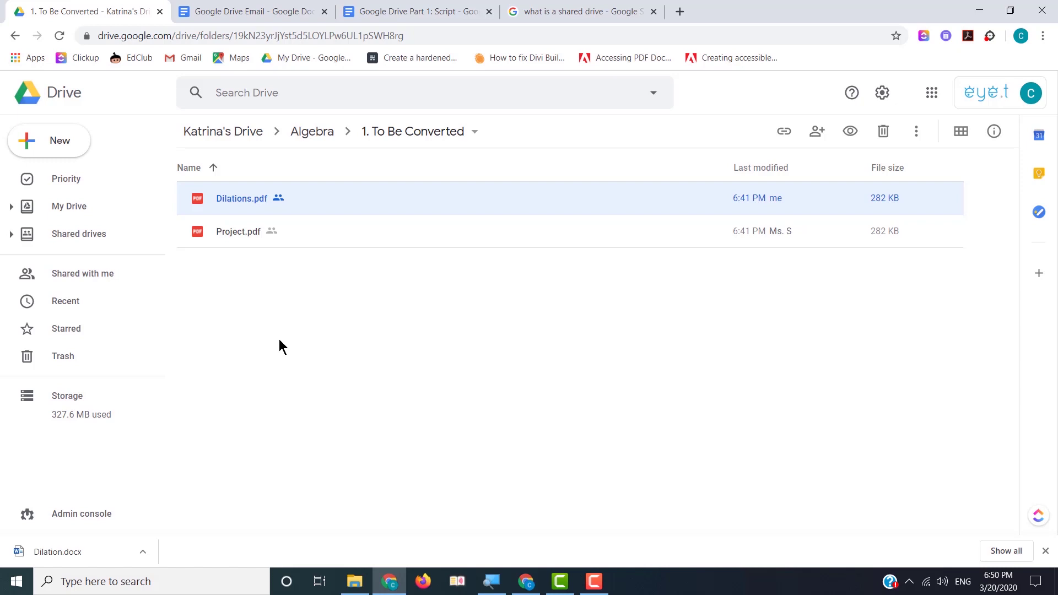
Open the 2. Assignments folder within Algebra and check who last modified Dilation.docx
click(326, 135)
click(302, 238)
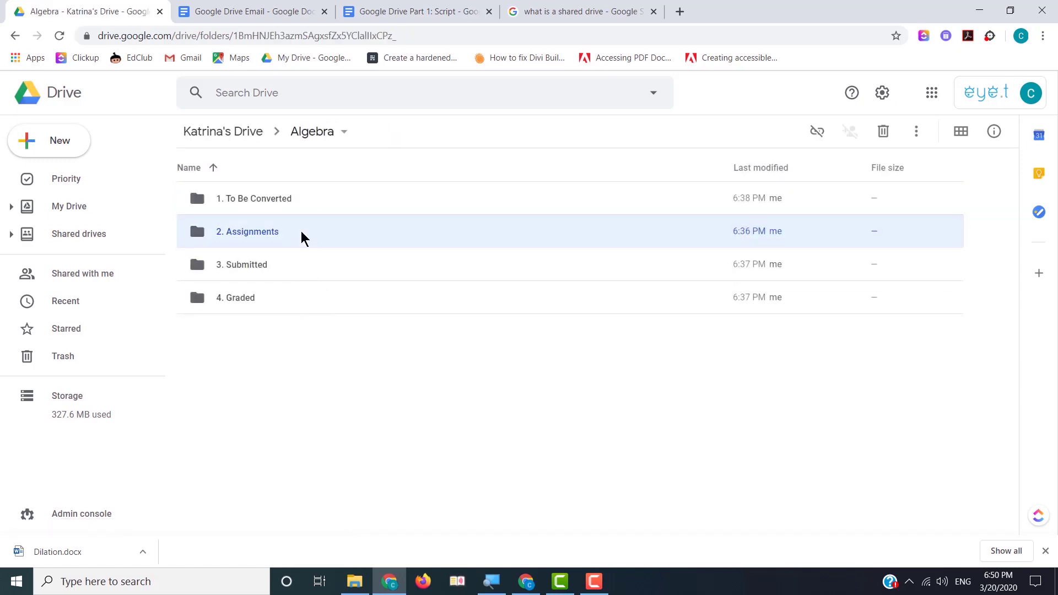
double_click(302, 234)
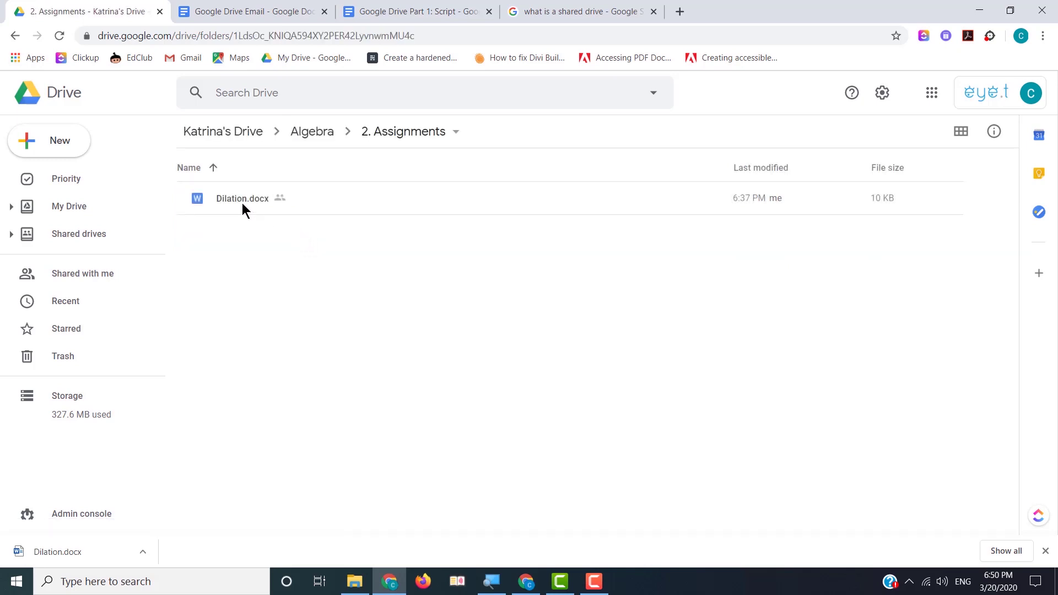
click(361, 202)
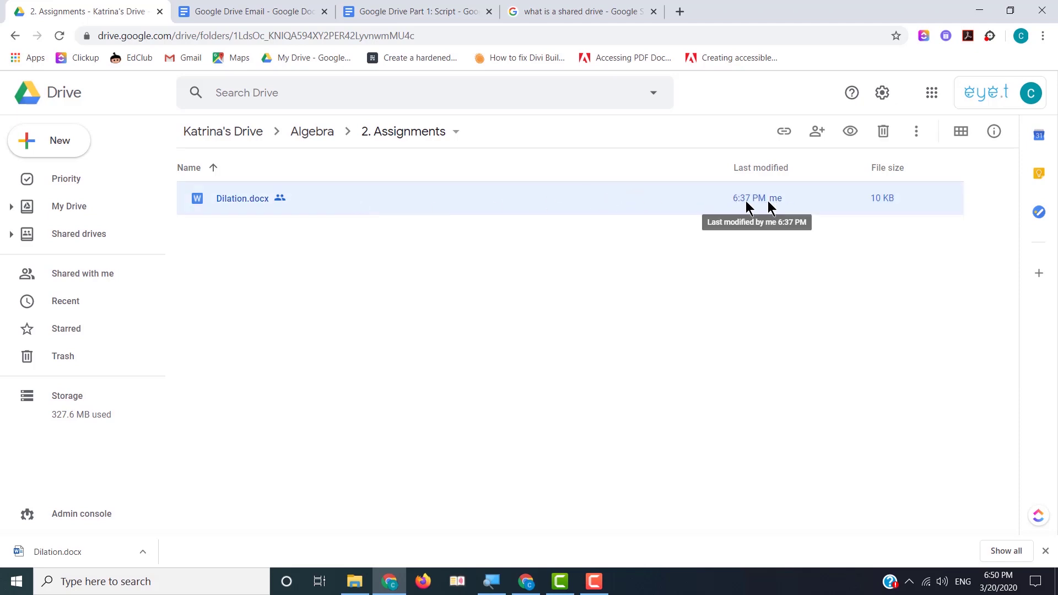
Open Dilation.docx with Google Docs and examine its Dilate Points practice questions and highlighted answer lines
double_click(311, 210)
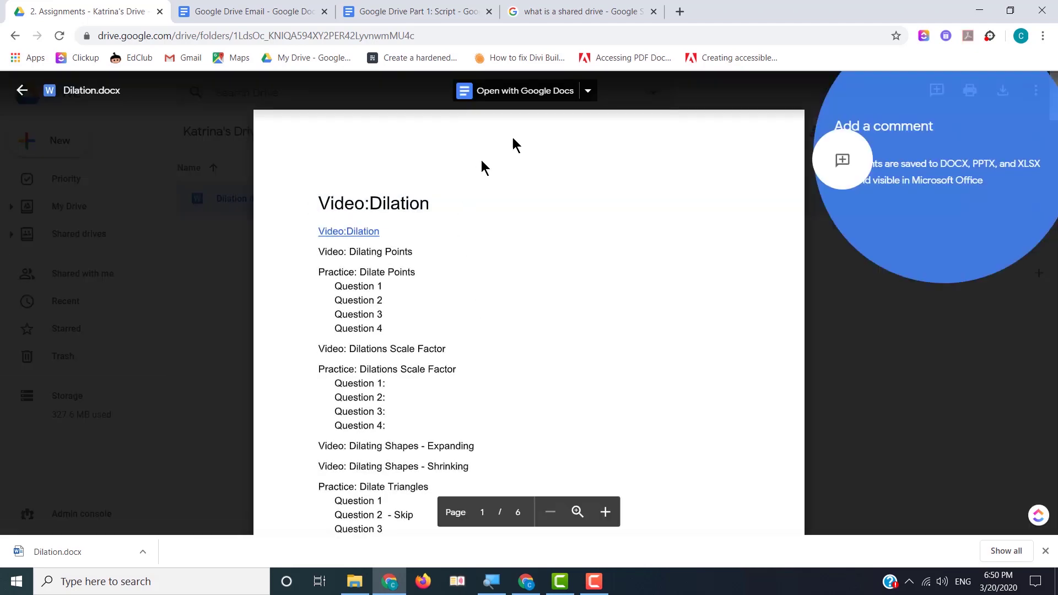
click(553, 97)
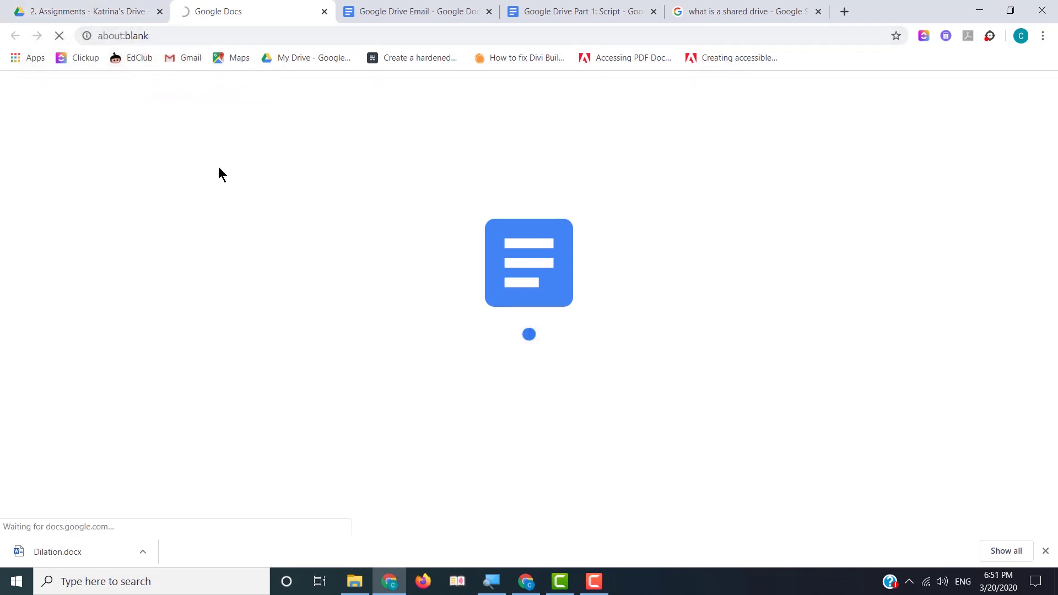
scroll(347, 293, down, 2)
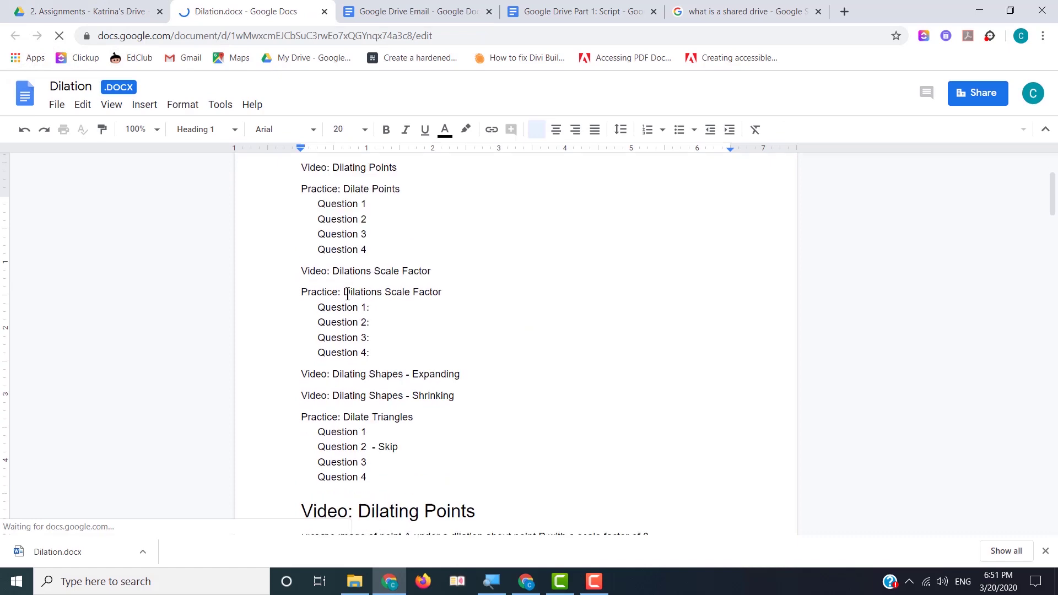
click(354, 239)
scroll(350, 264, down, 3)
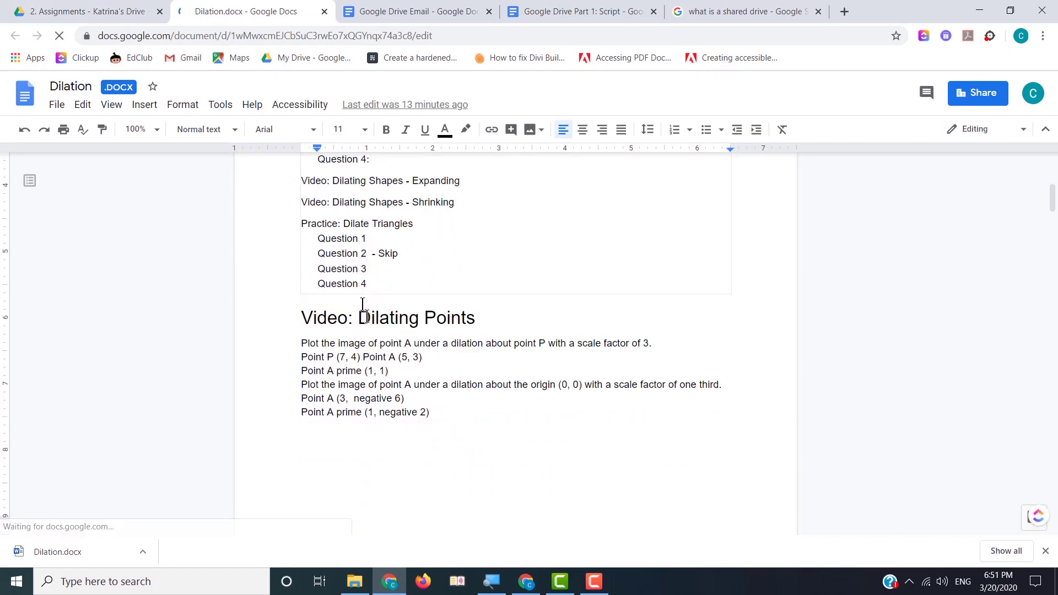
scroll(363, 304, down, 5)
scroll(367, 307, down, 2)
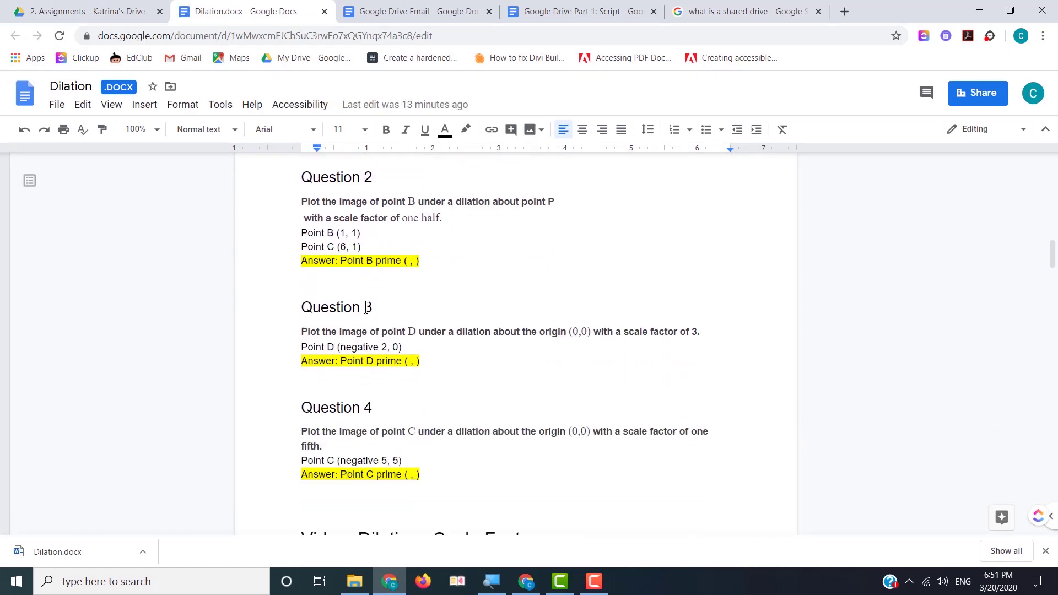
scroll(368, 313, down, 2)
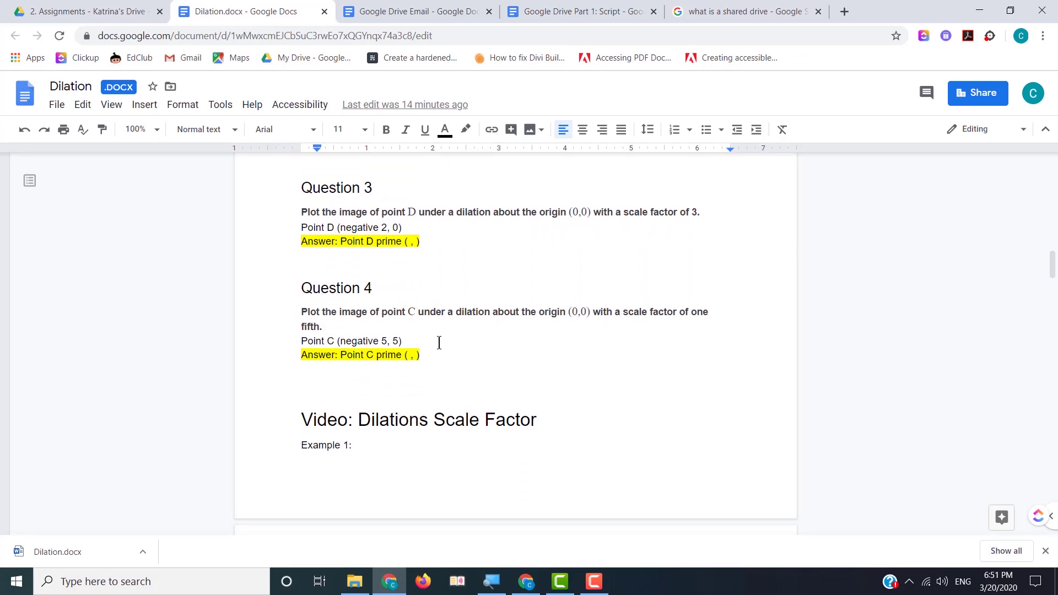
scroll(439, 343, up, 5)
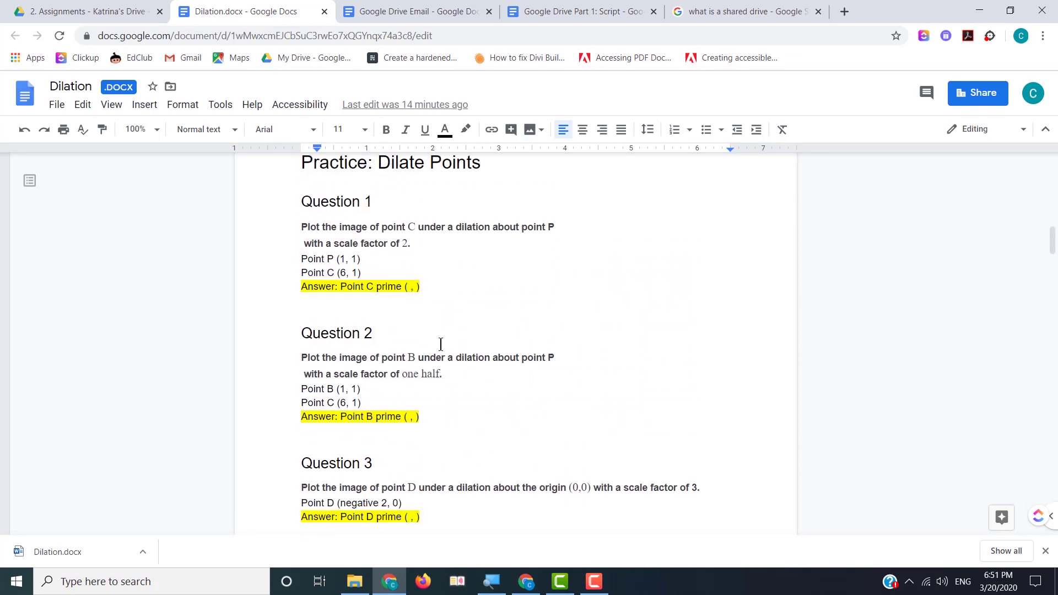
Switch back to Google Drive, look inside Algebra's 3. Submitted folder, and return to the Algebra folder
click(105, 12)
click(20, 89)
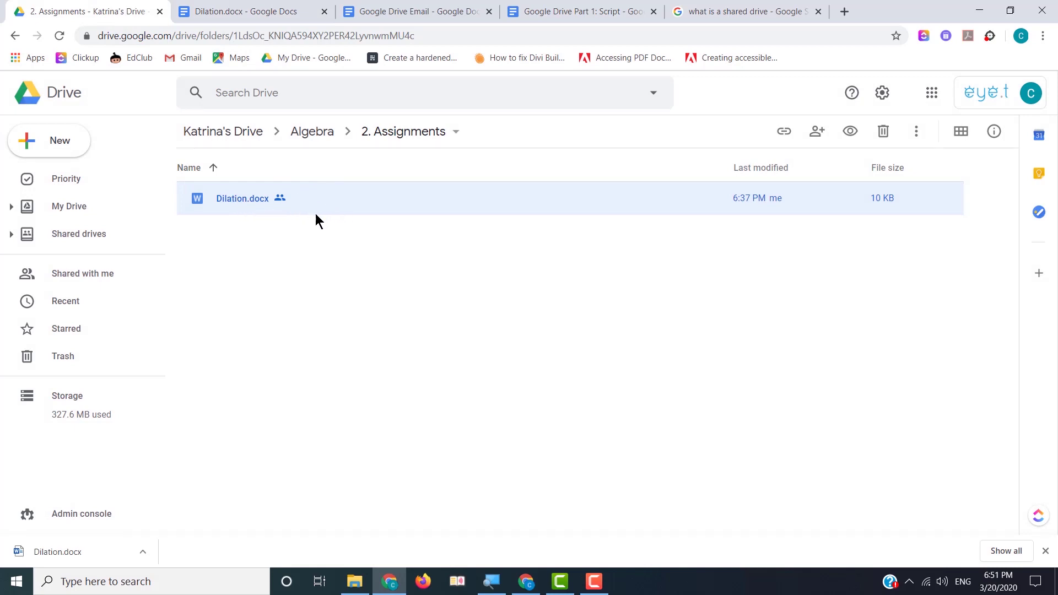
click(309, 132)
click(287, 274)
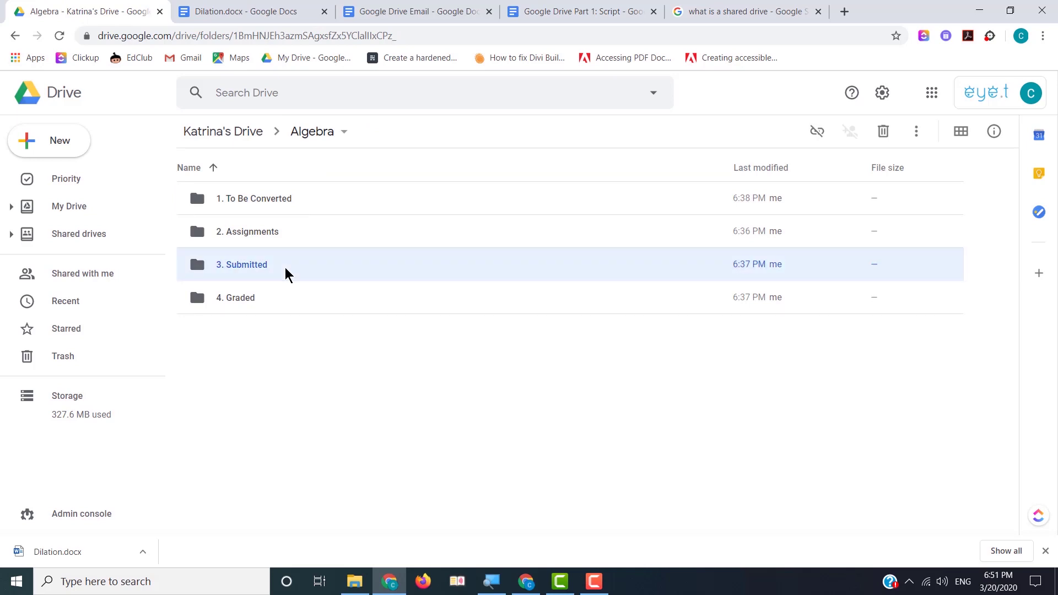
double_click(286, 273)
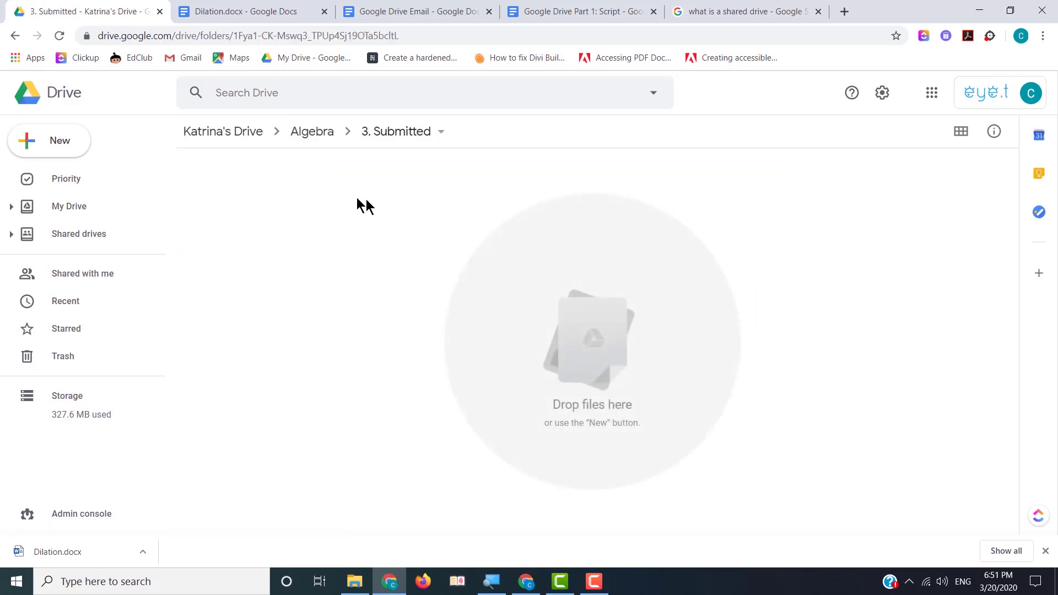
click(310, 135)
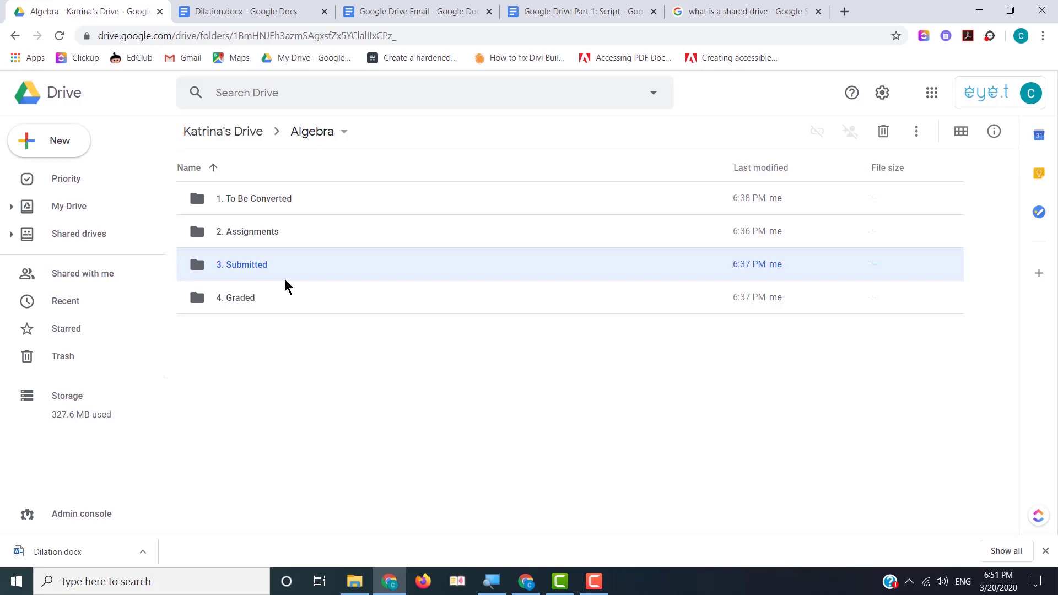
Select the 4. Graded folder within Algebra to point out where graded work is kept
click(298, 300)
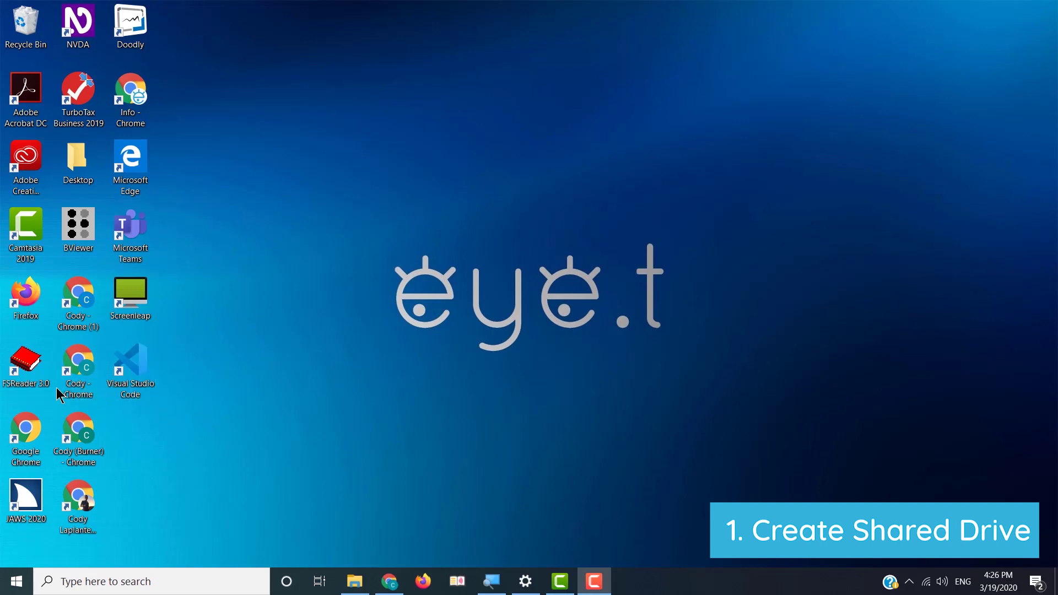
Launch Chrome from the desktop in a maximized window and check which account the profile is signed in to
click(83, 385)
double_click(83, 384)
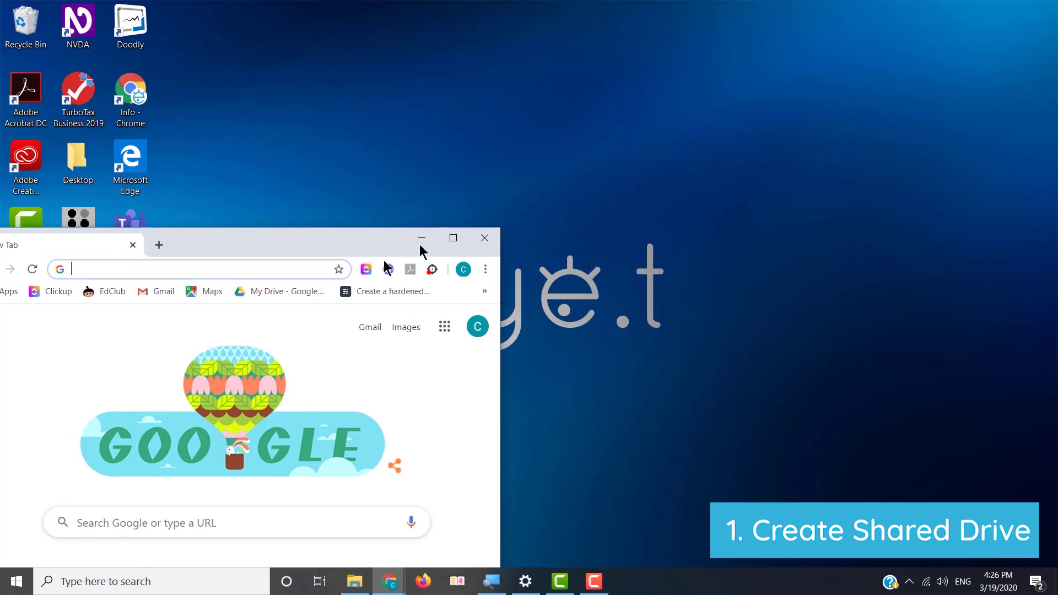
click(453, 238)
click(1022, 37)
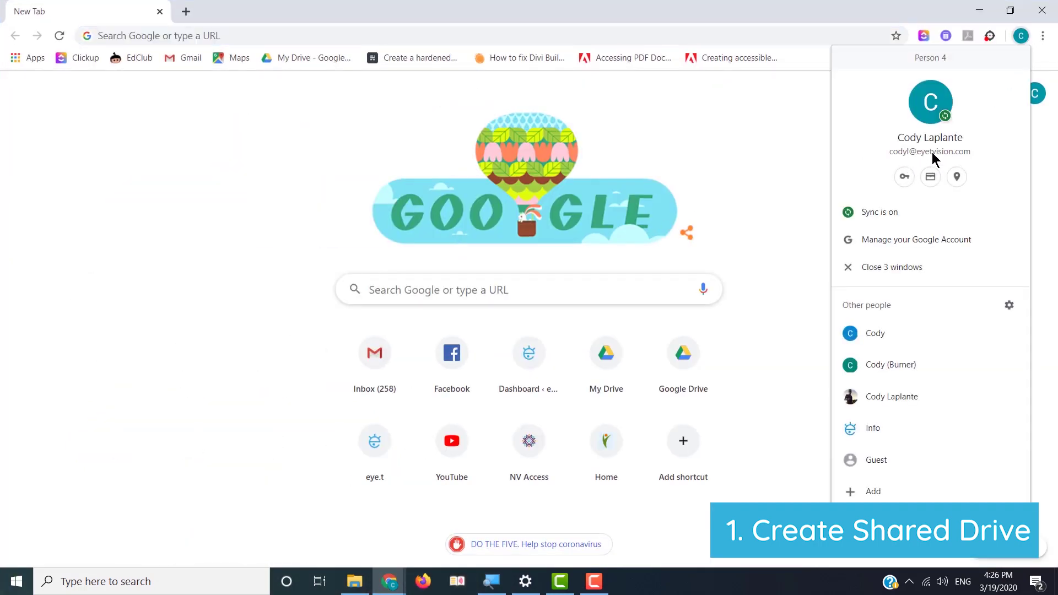
click(1021, 36)
click(872, 189)
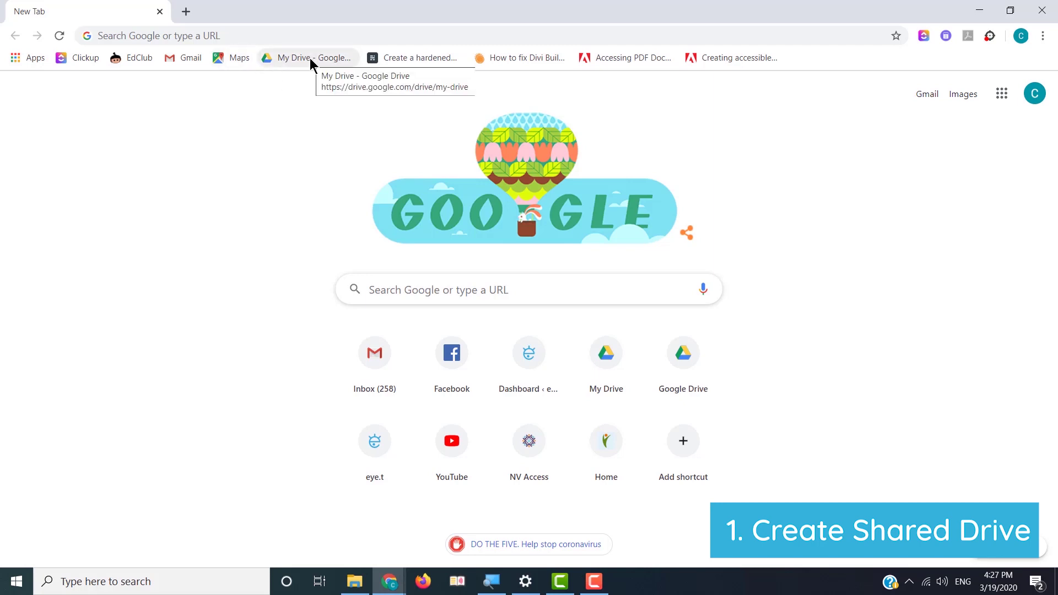
click(254, 35)
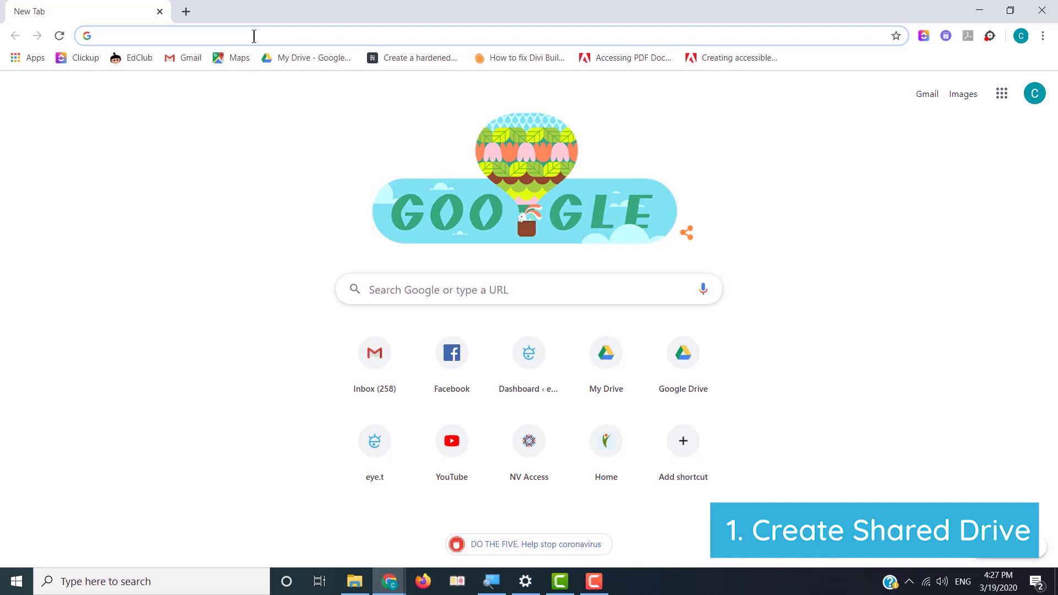
text(google dr)
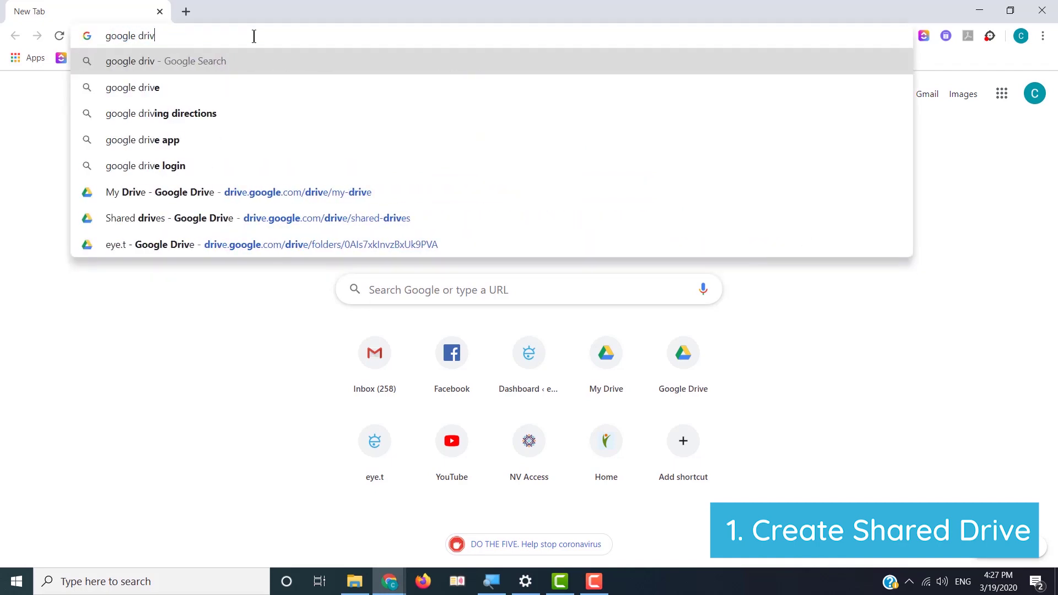
key(Escape)
key(Escape)
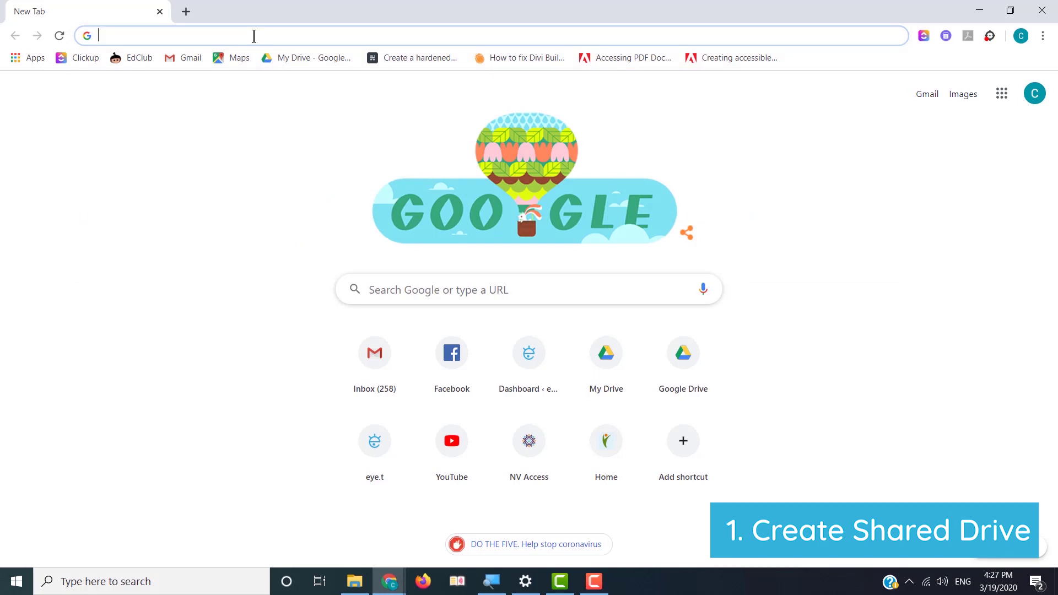
Go to drive.google.com in the open browser tab
text(drive.goog)
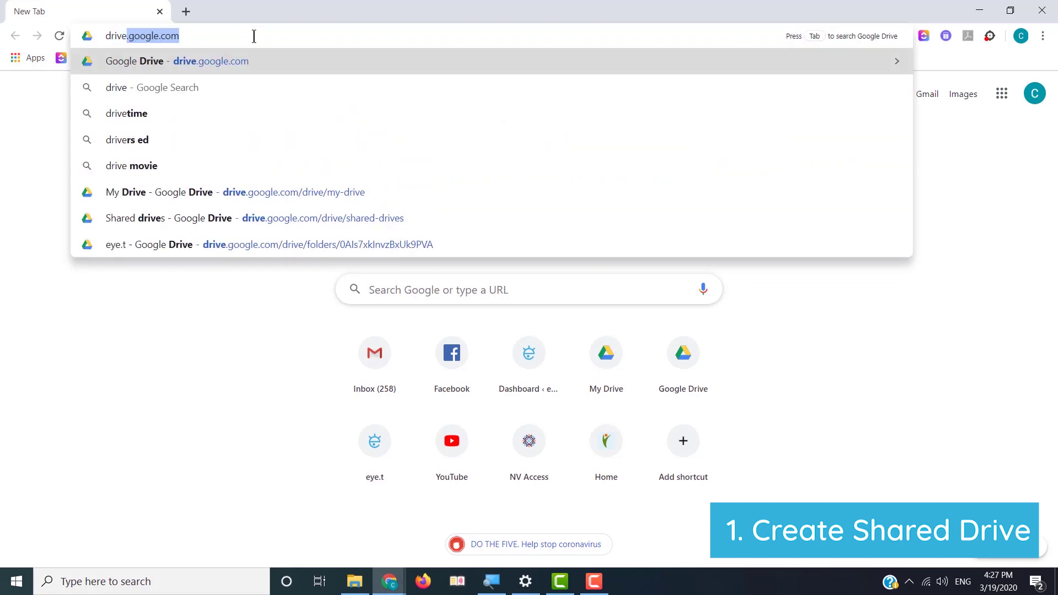
text(le)
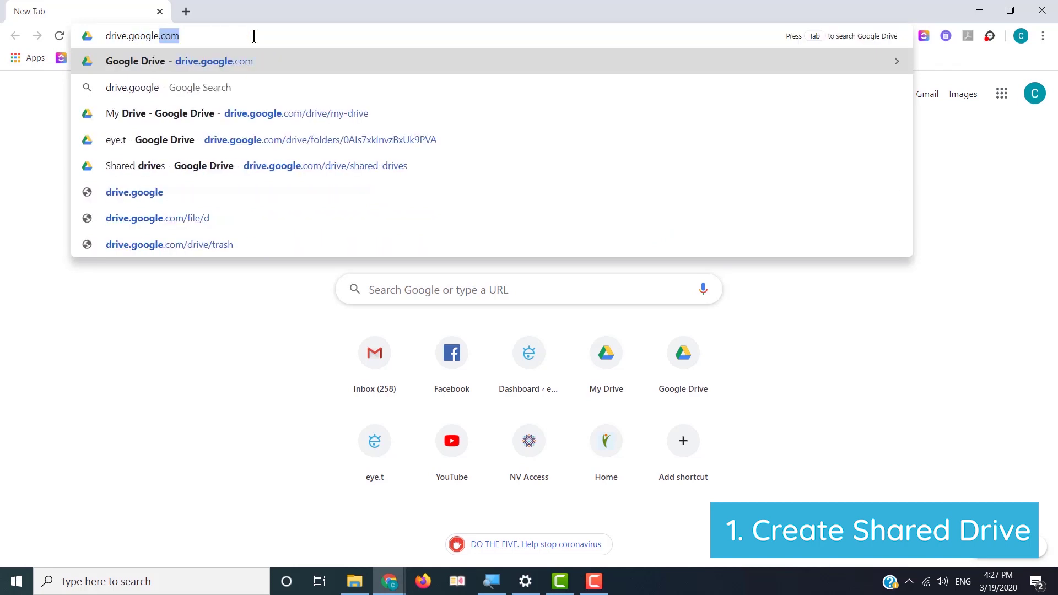
key(Return)
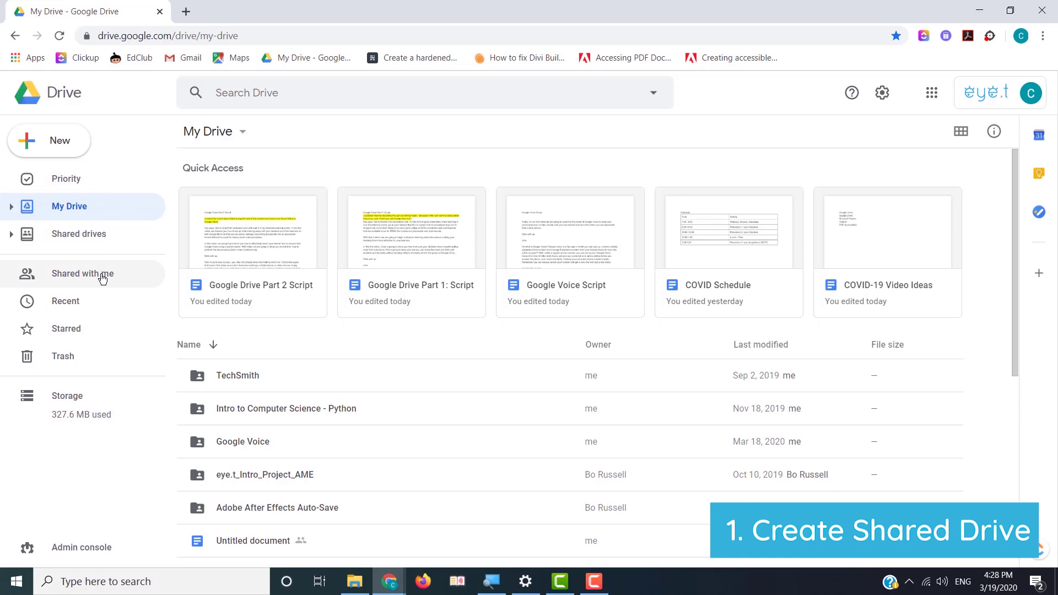
Create a new shared drive titled with the student's first name in possessive form followed by Drive
click(107, 236)
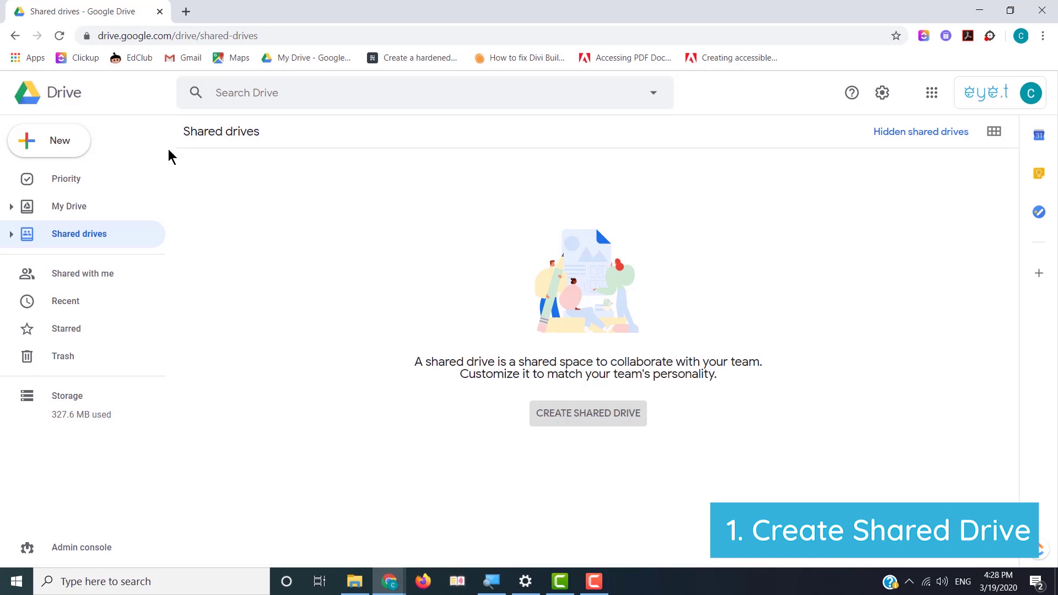
key(Return)
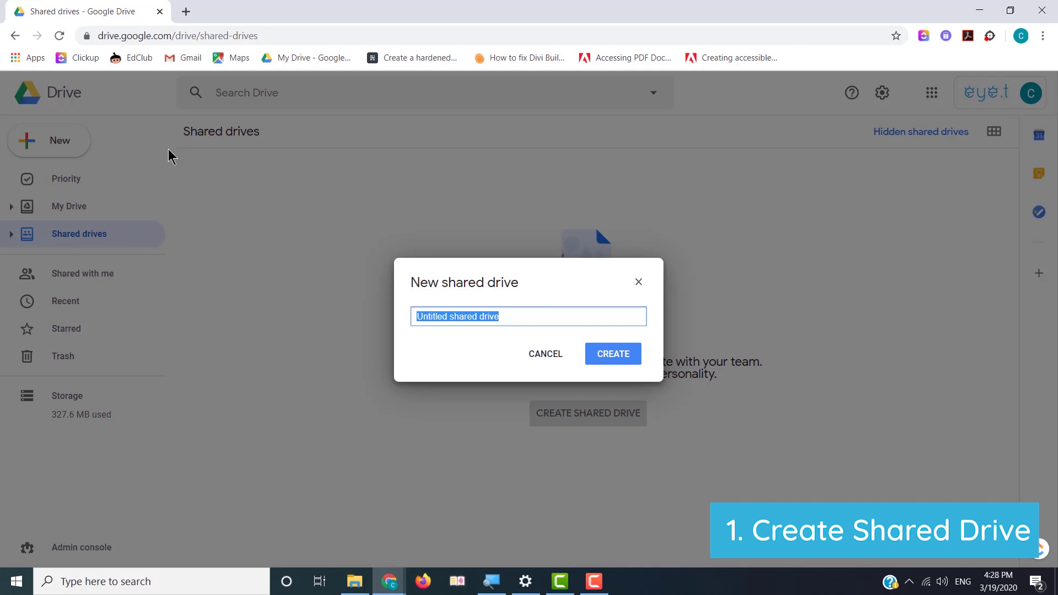
text(K)
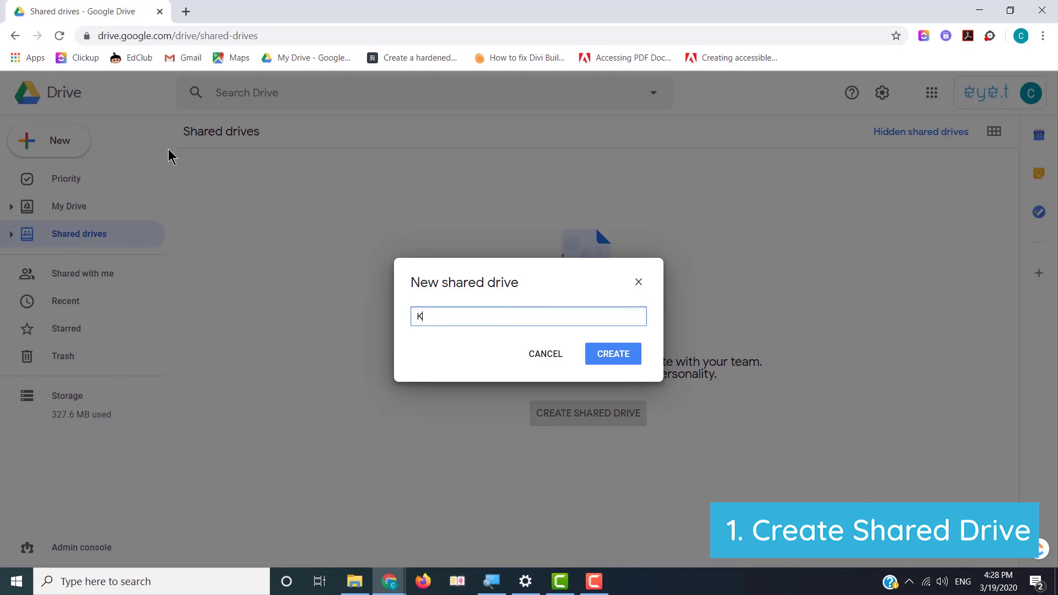
text(atrina's Drive)
click(610, 350)
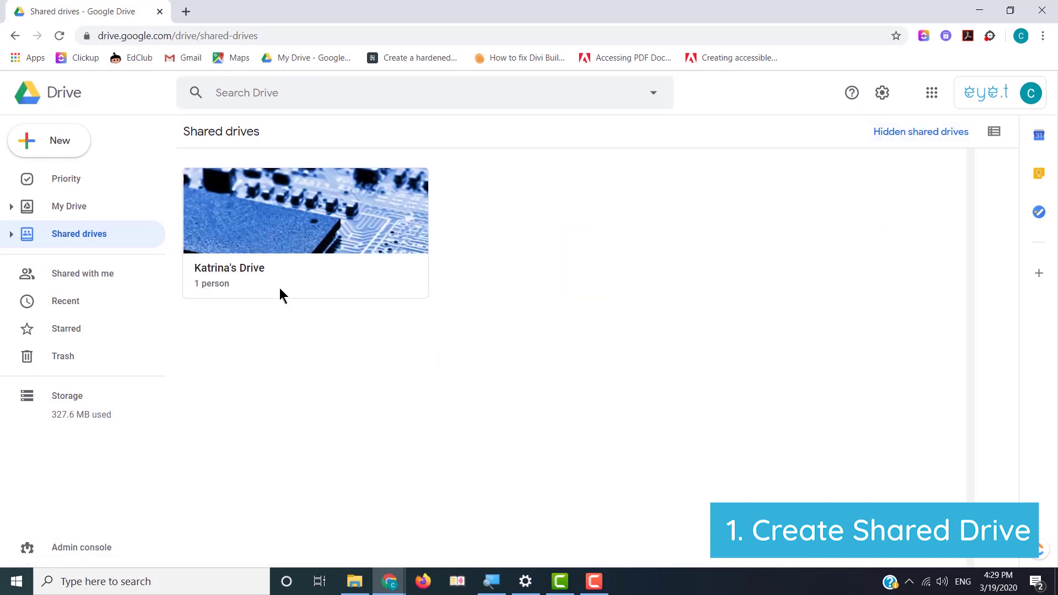
Open the new shared drive and create a folder named Algebra in it
click(290, 261)
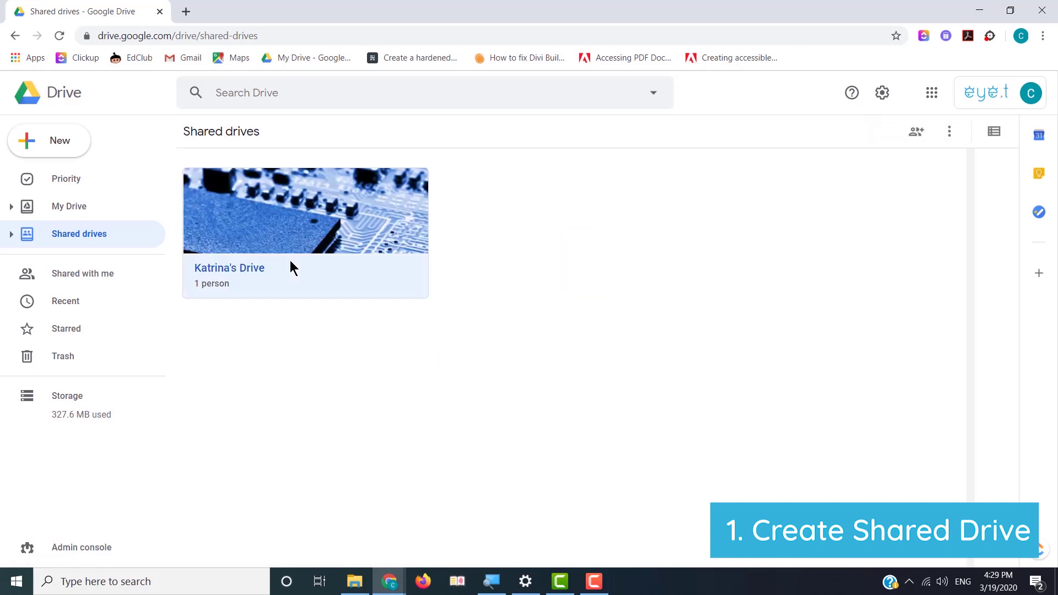
double_click(290, 262)
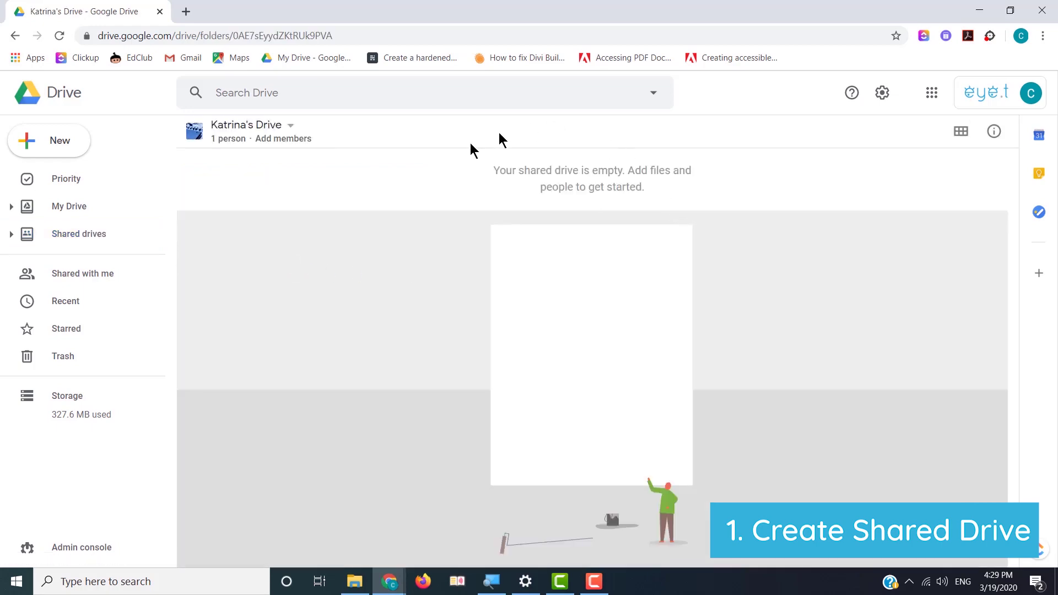
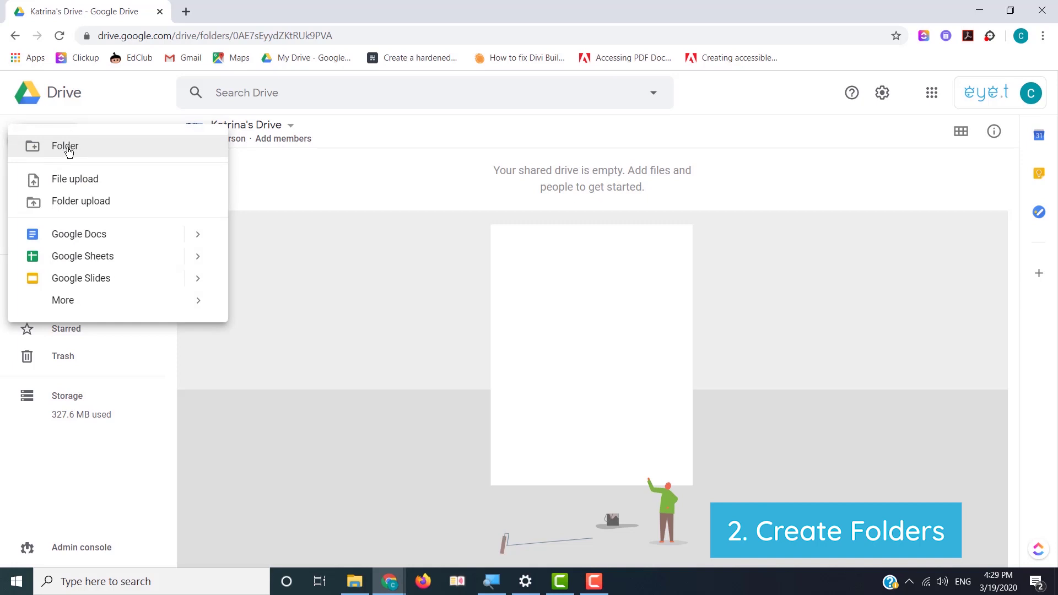
click(67, 148)
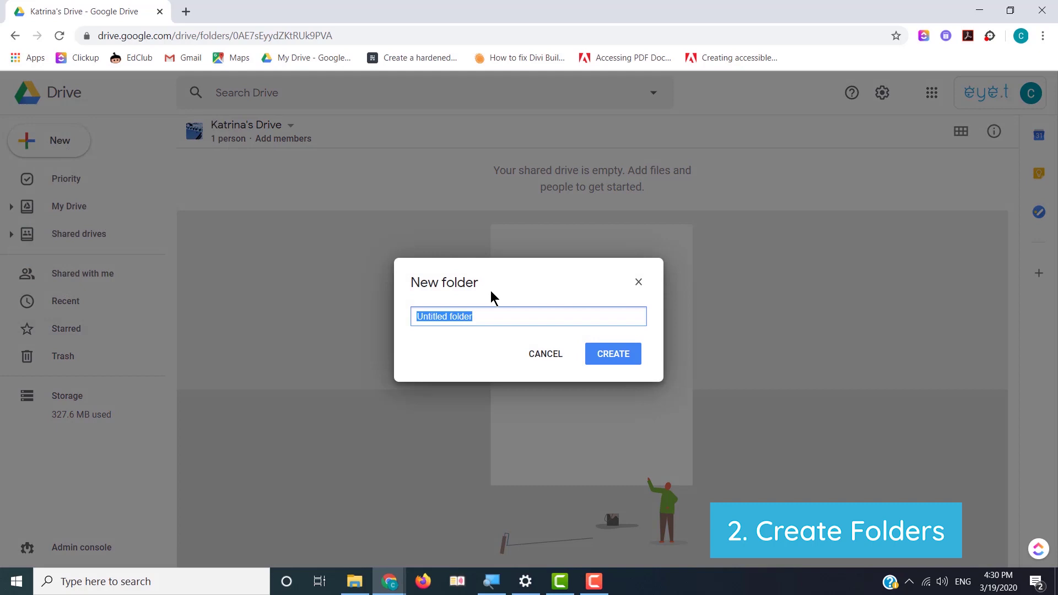
text(Alg)
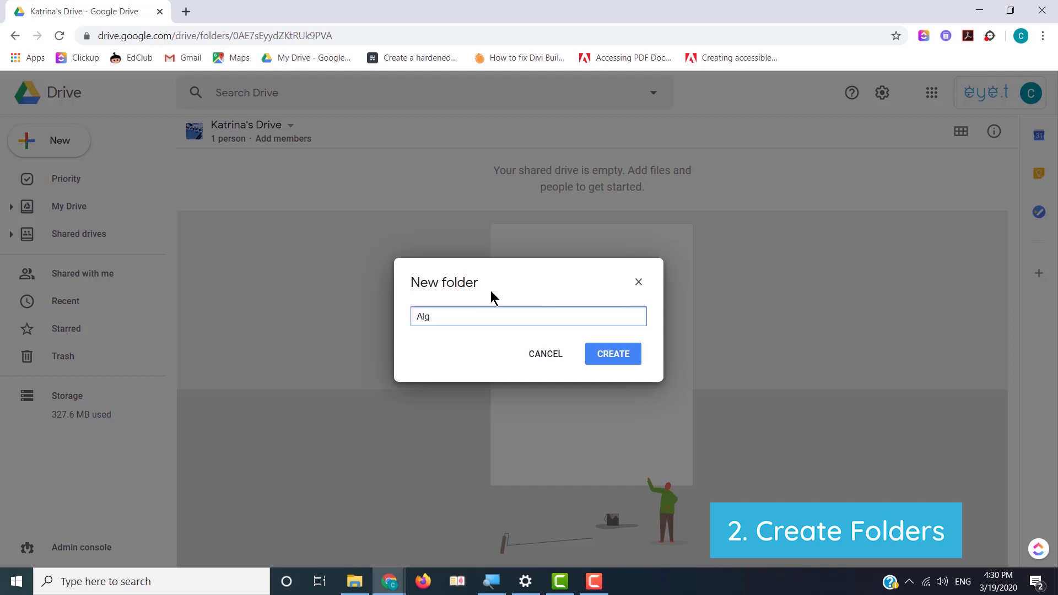
text(ebra)
key(Return)
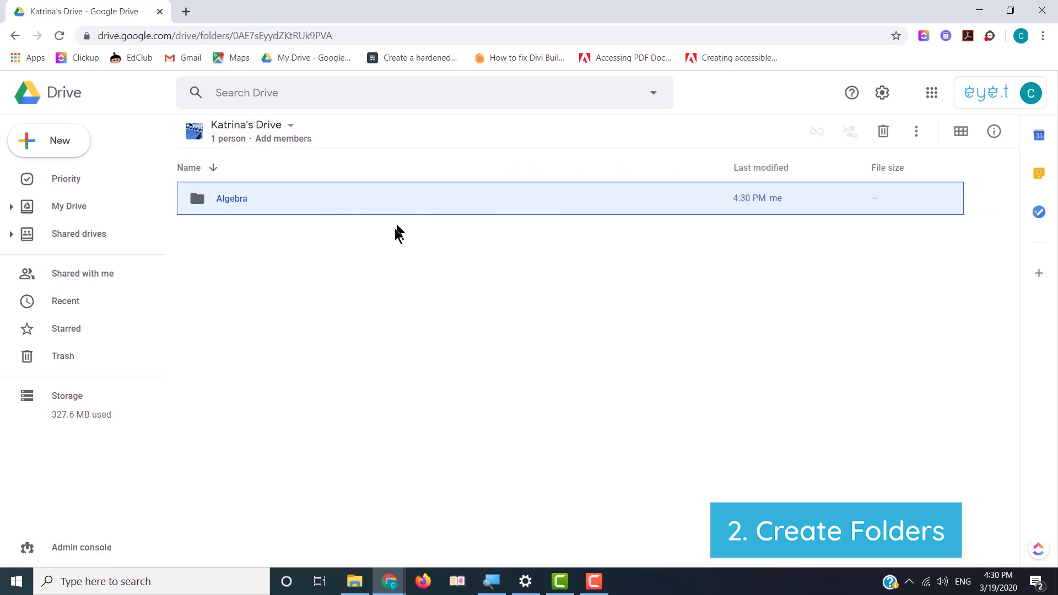
Open the Algebra folder and create a subfolder named To Be Concerted, using a spelling suggestion for the last word
double_click(315, 197)
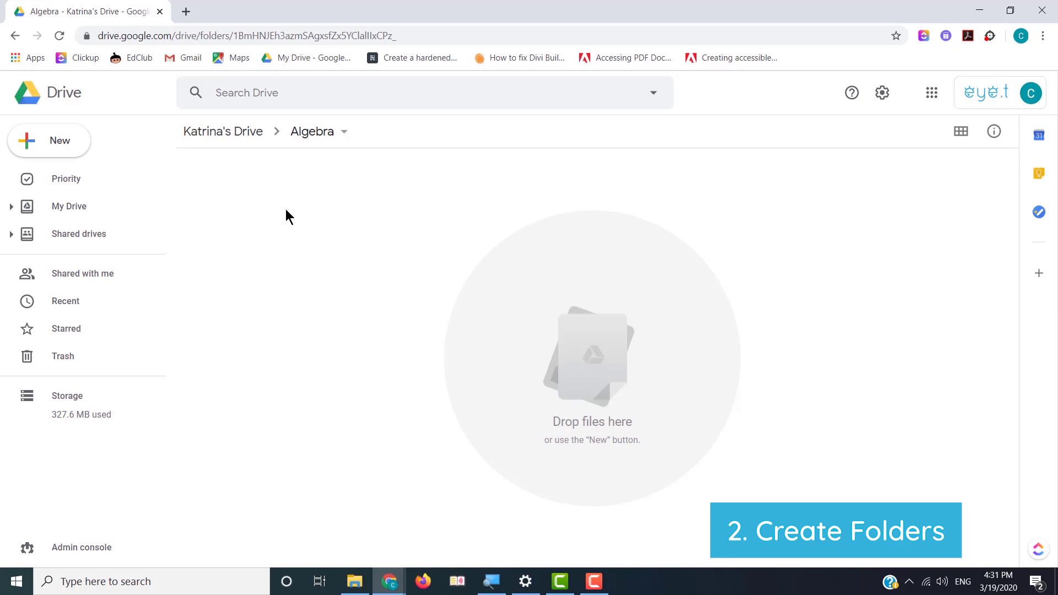
click(47, 142)
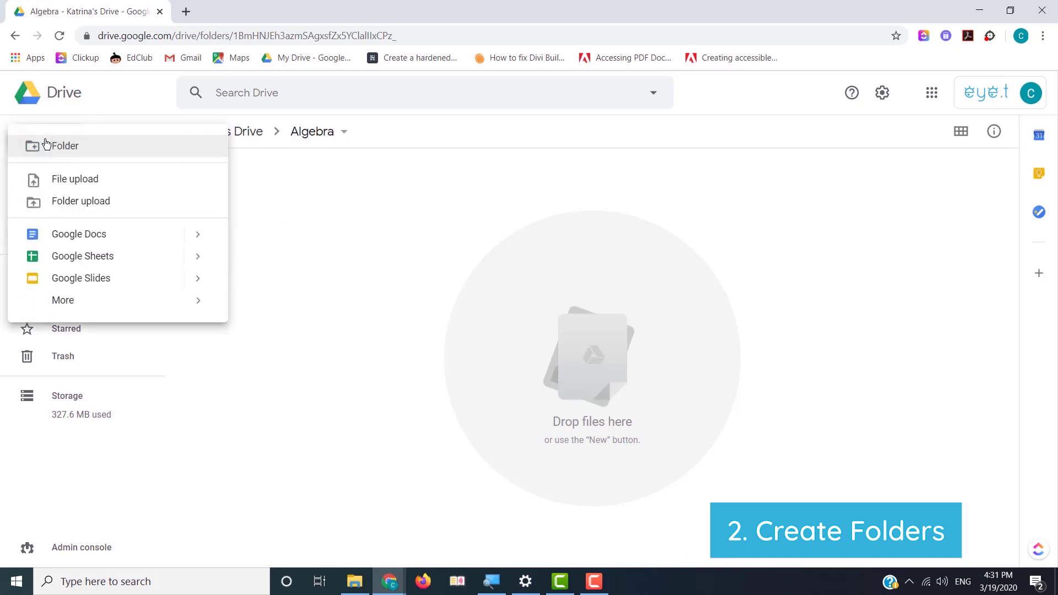
click(50, 145)
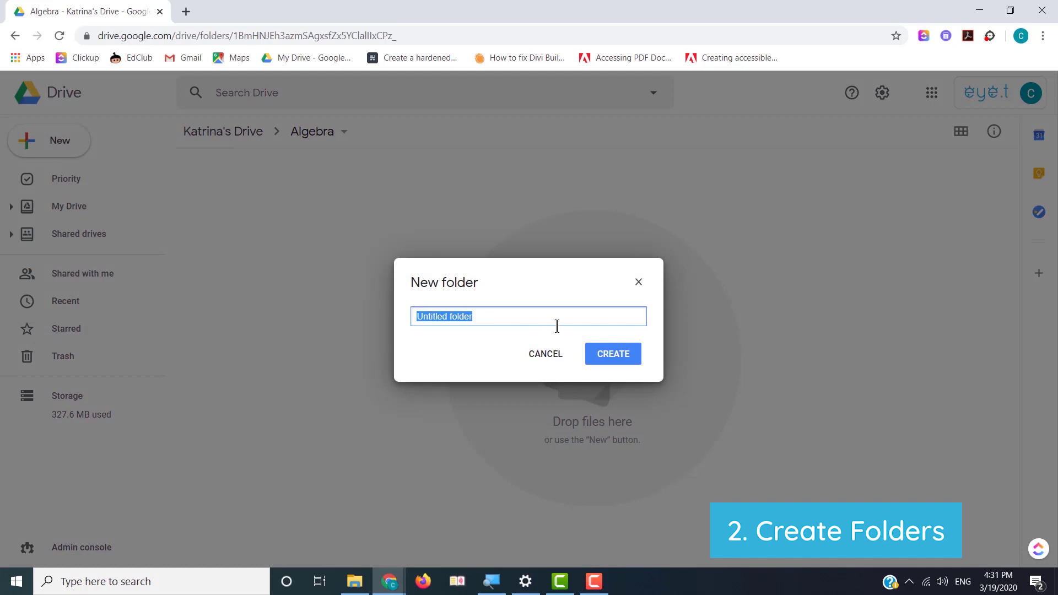
text(To )
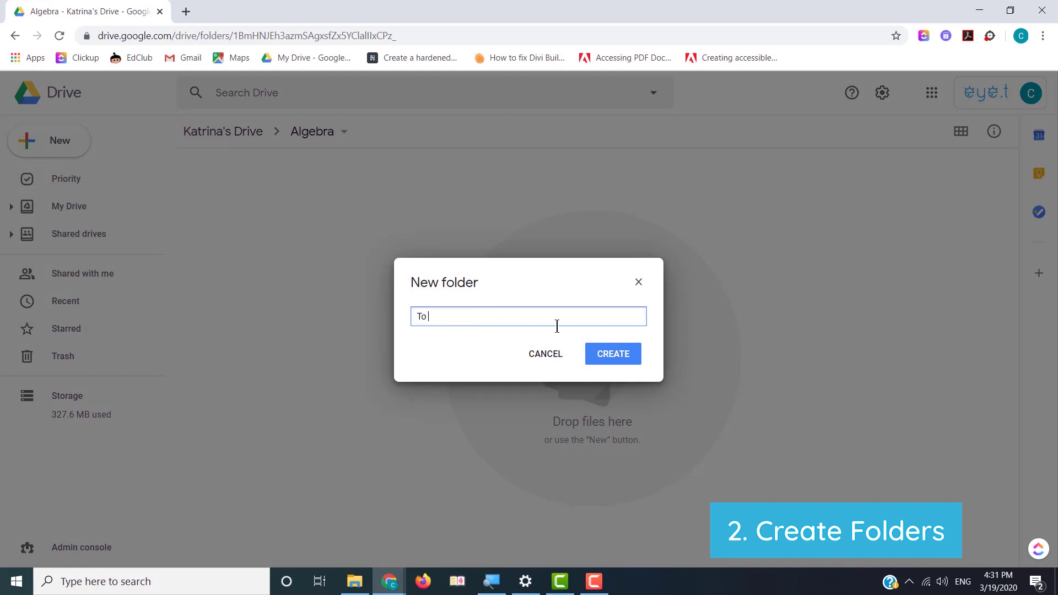
text(Be Conerted)
right_click(481, 316)
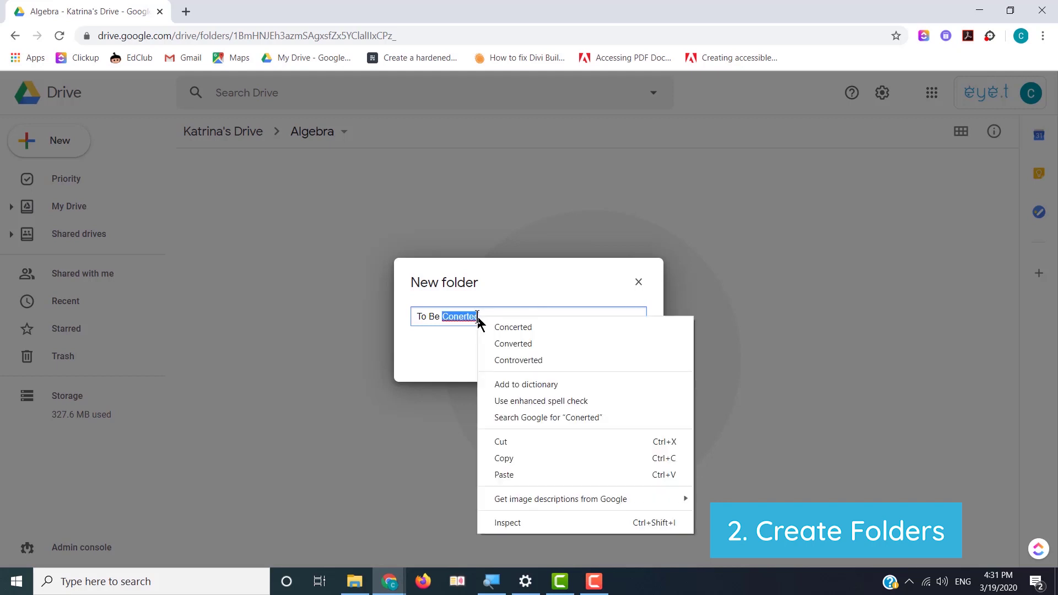
click(586, 344)
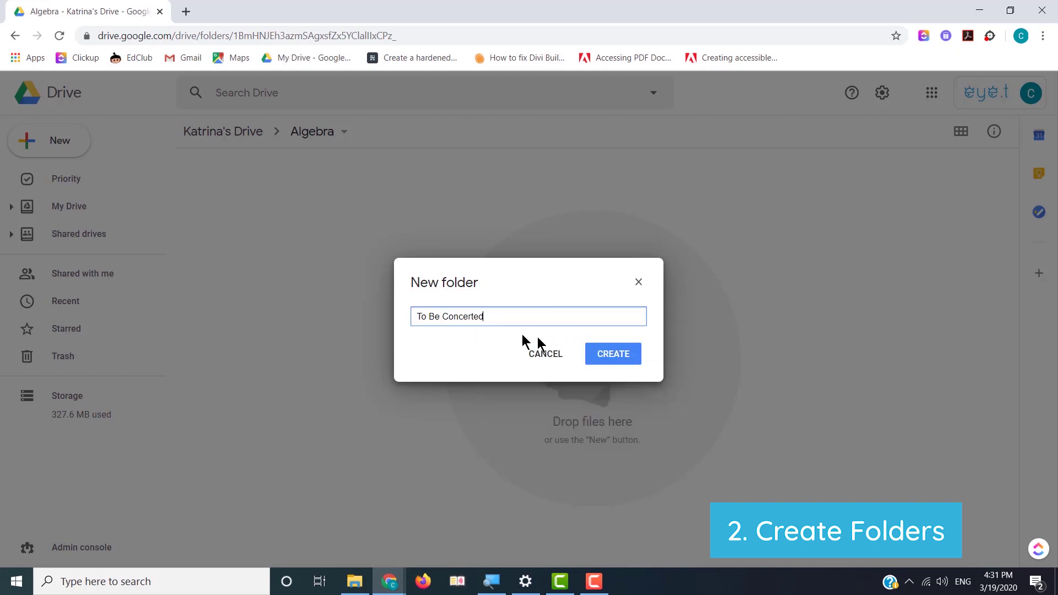
click(604, 355)
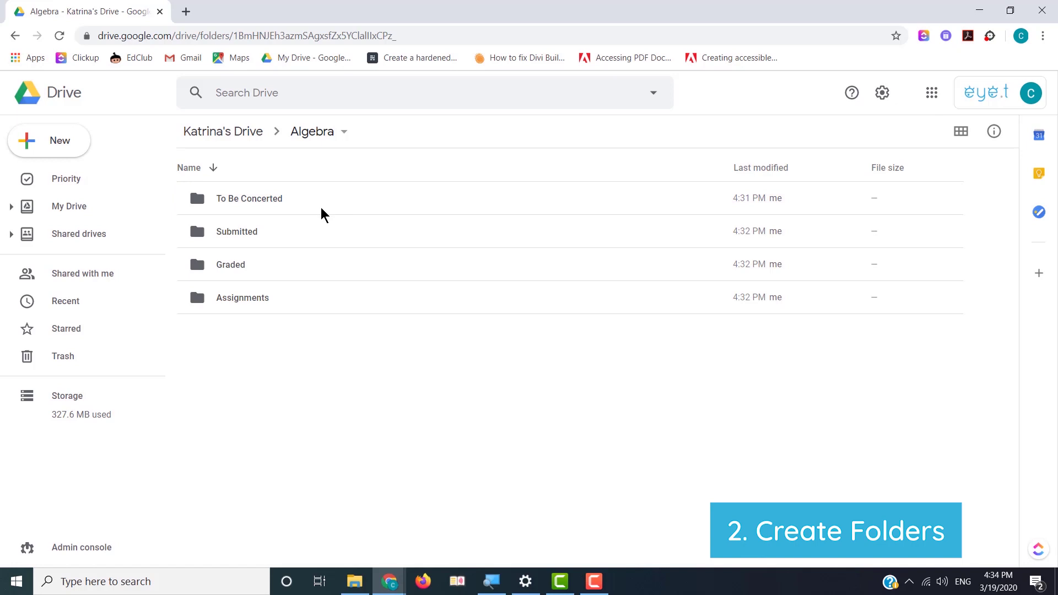
Go through Algebra's To Be Concerted, Submitted, Graded and Assignments subfolders, and return to the top level of the shared drive
click(317, 209)
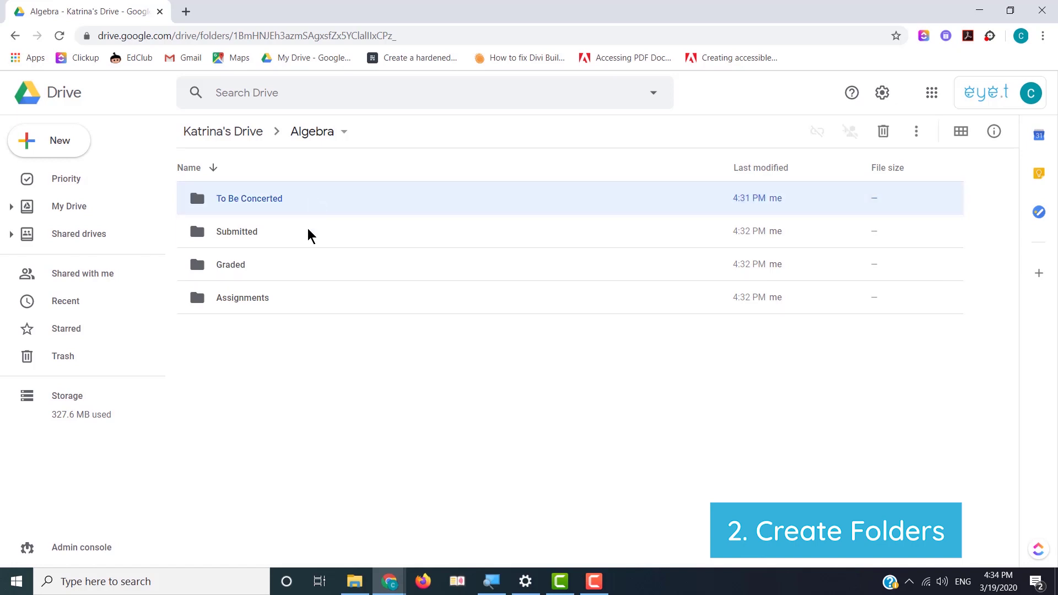
click(310, 236)
click(317, 260)
click(310, 299)
click(319, 259)
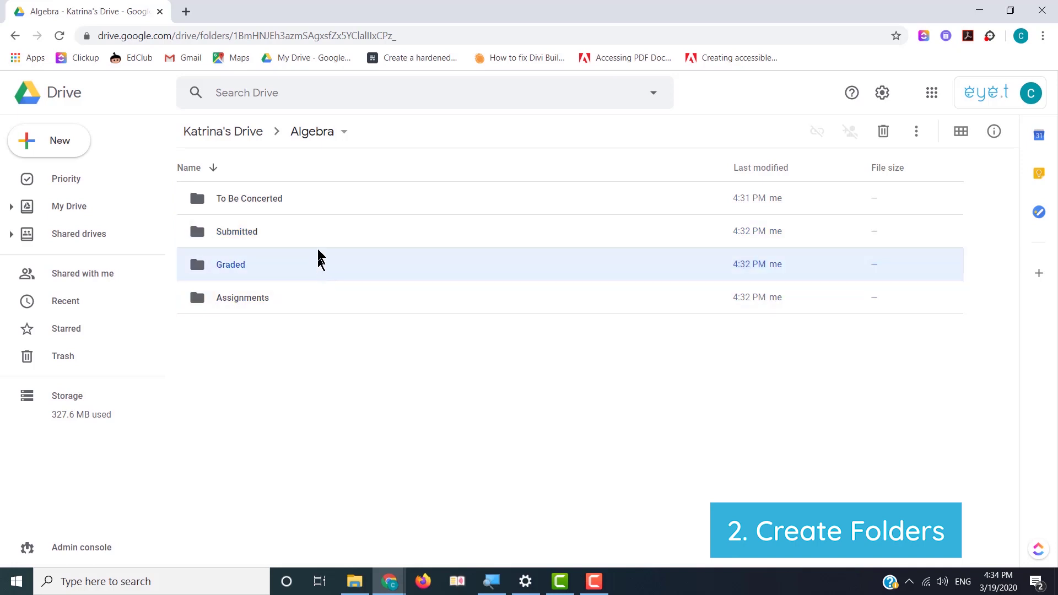
click(254, 135)
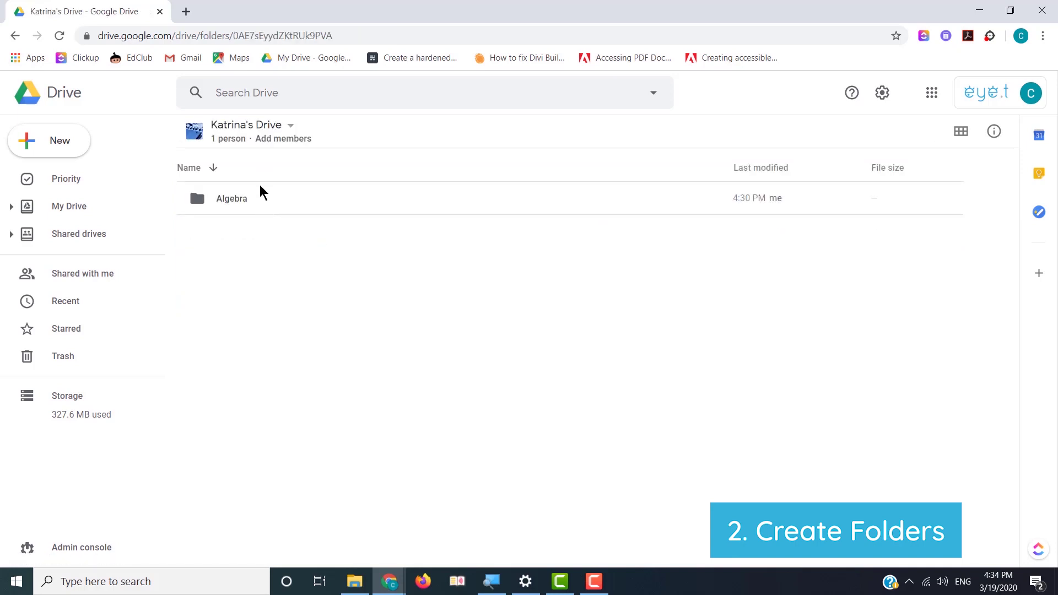
right_click(260, 186)
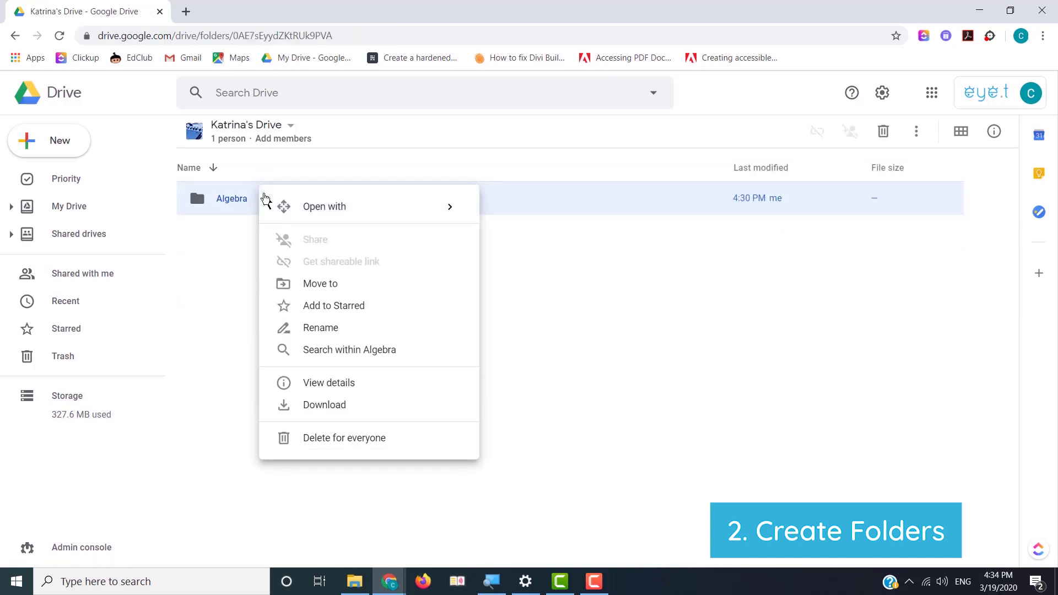
click(182, 263)
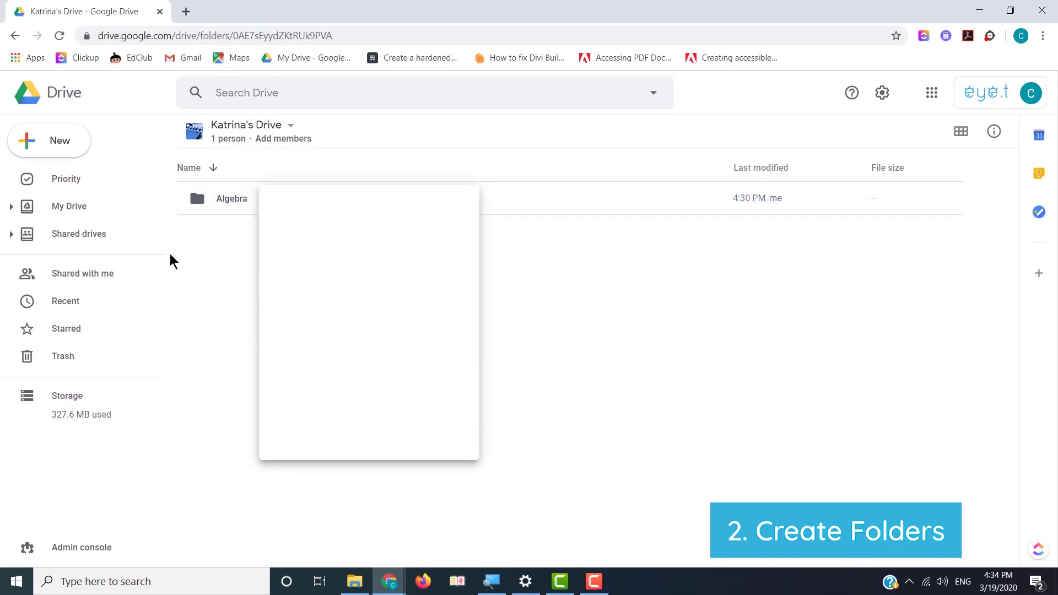
click(236, 204)
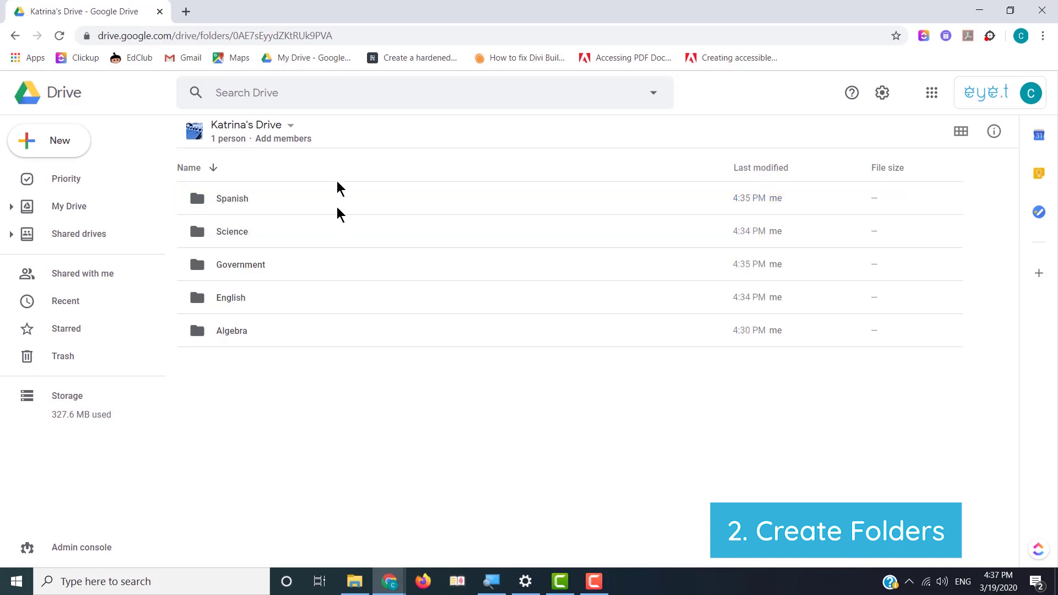
Open the Government folder and go through its To Be Converted, Submited, Graded and Assignments subfolders
click(321, 268)
double_click(320, 268)
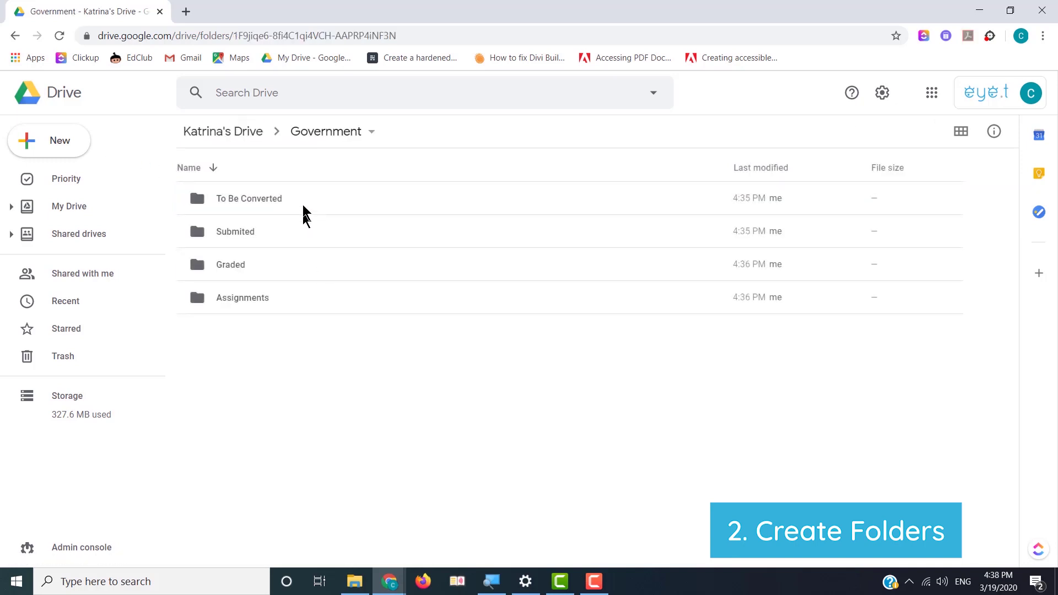
click(304, 199)
click(304, 231)
click(311, 272)
click(311, 298)
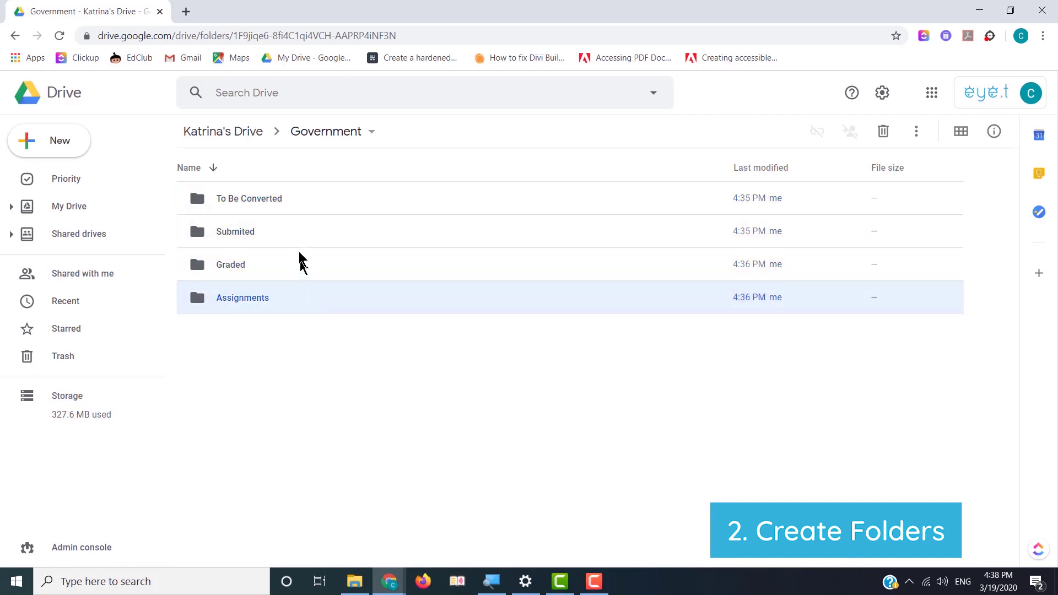
Return to the shared drive's top level and enter the student's and teachers' e-mail addresses as new members
click(226, 133)
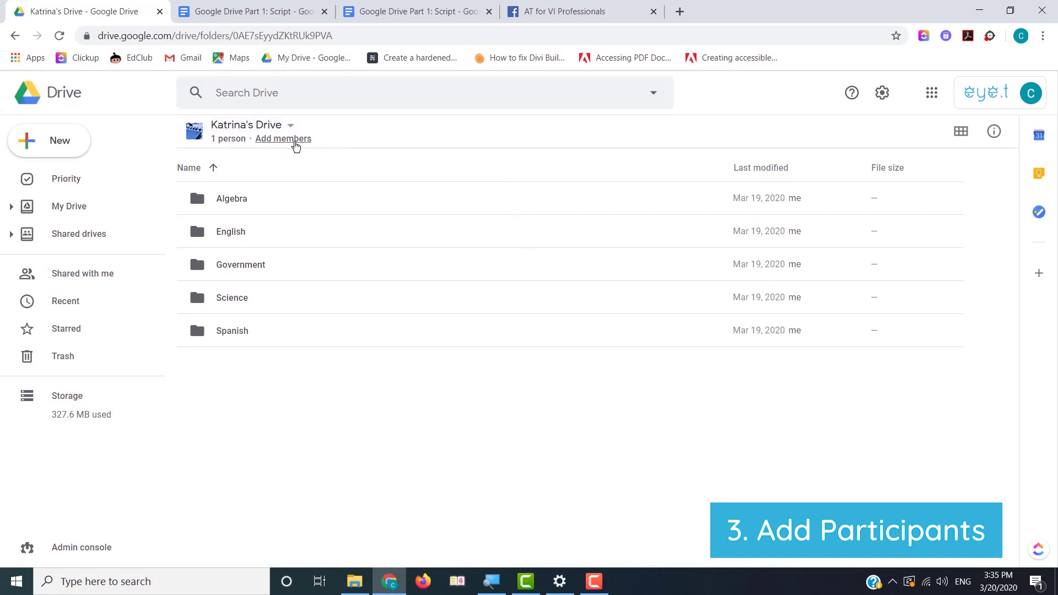
click(296, 146)
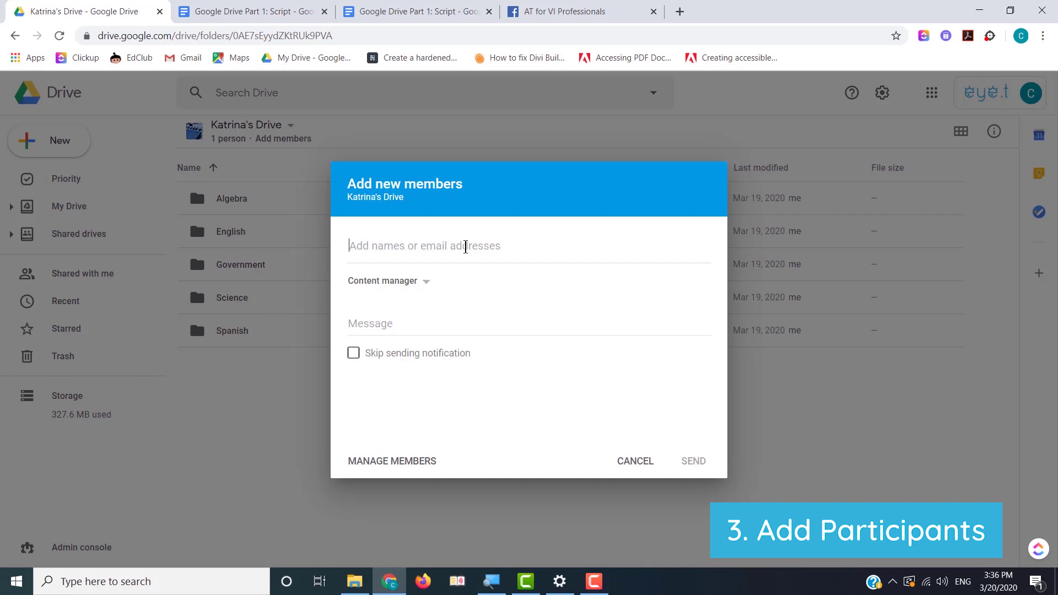
text(katr)
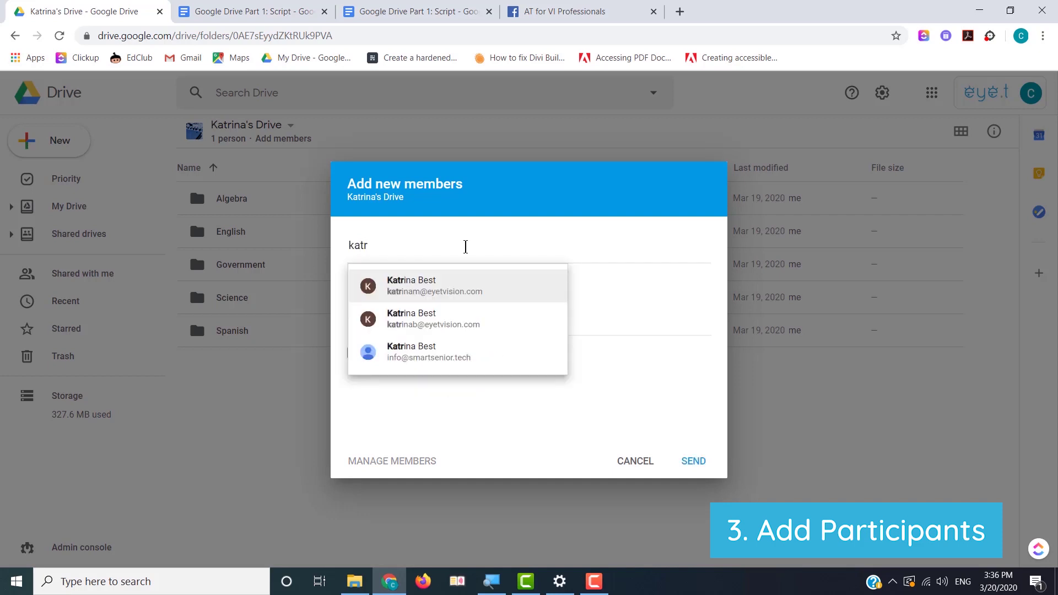
click(475, 291)
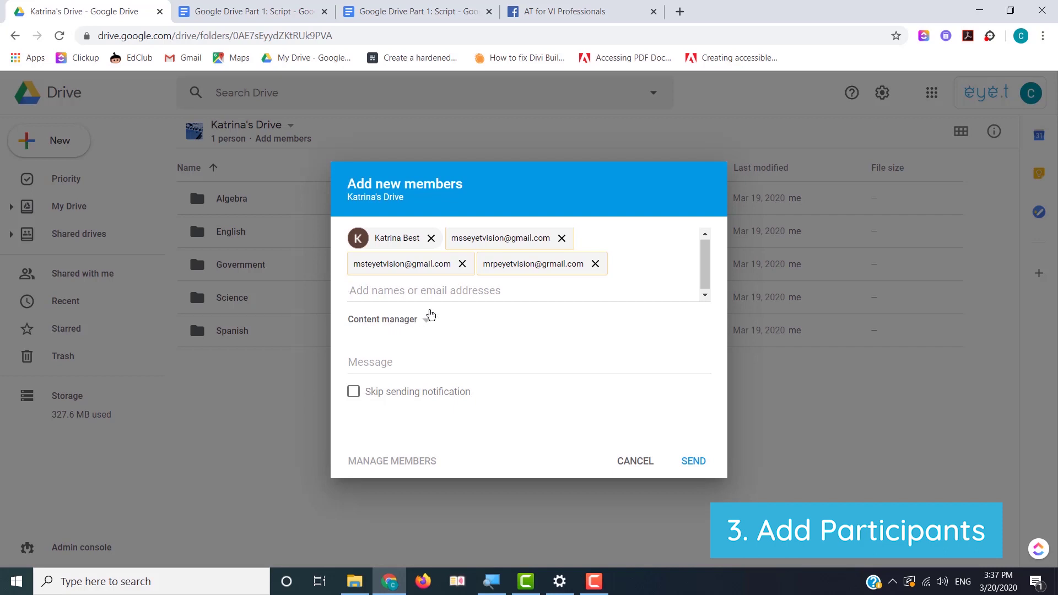
Keep the new members' access level at Content manager, choose to skip sending the notification, and submit the additions
click(398, 323)
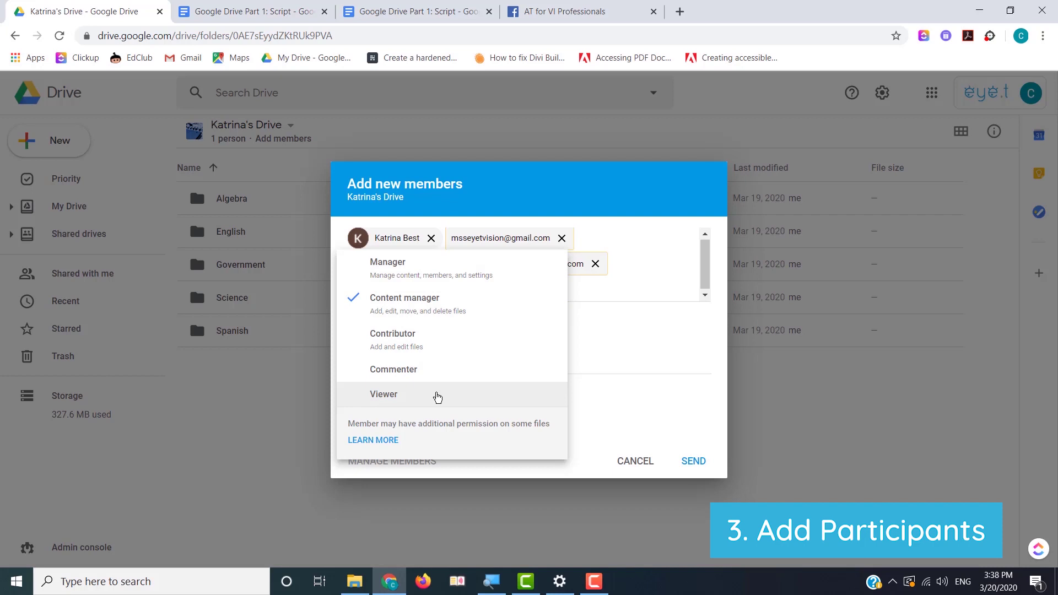
click(451, 312)
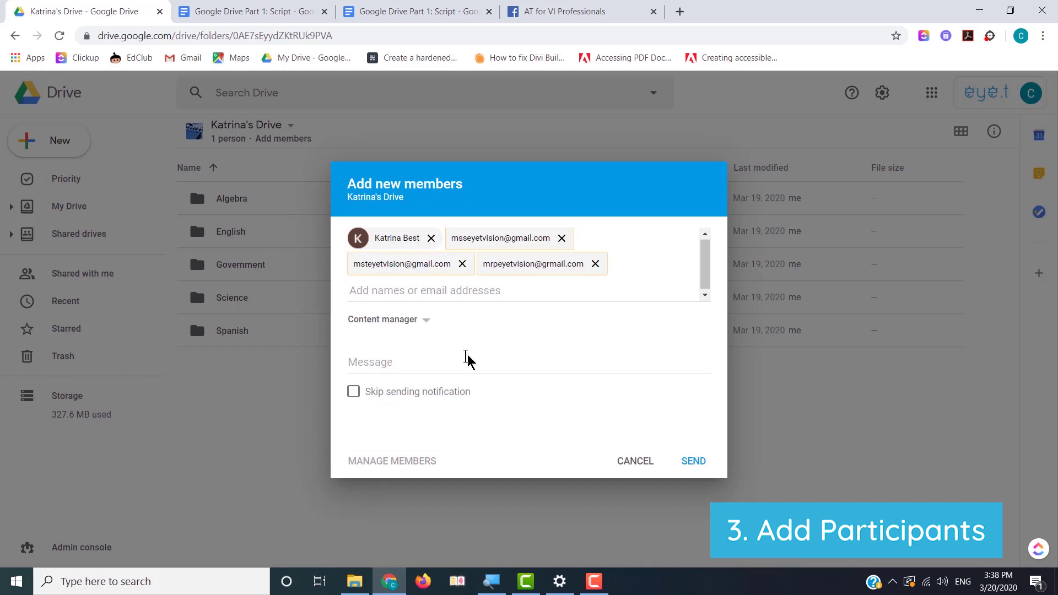
click(400, 361)
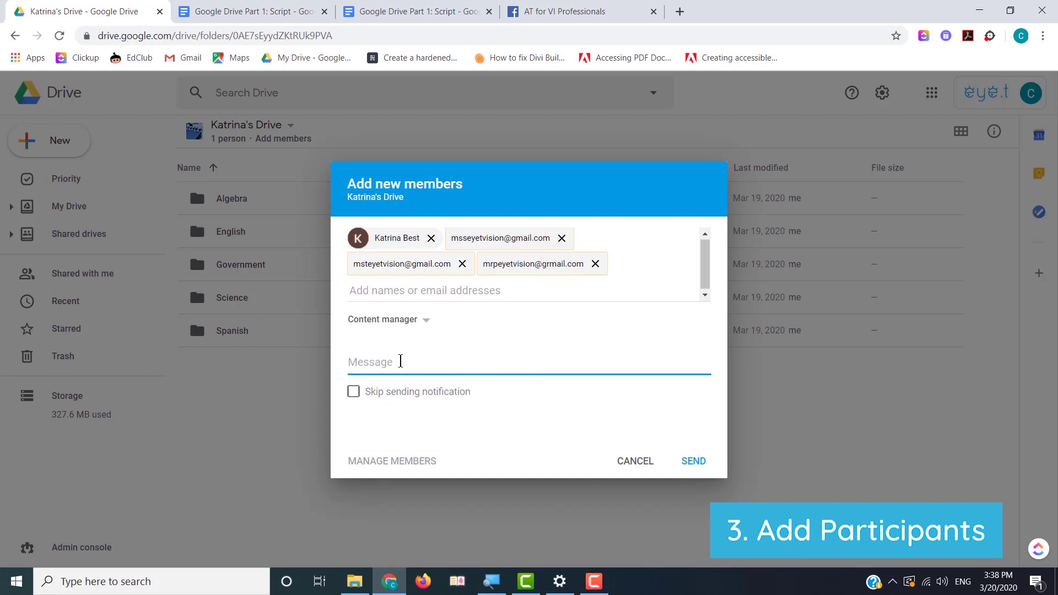
click(532, 401)
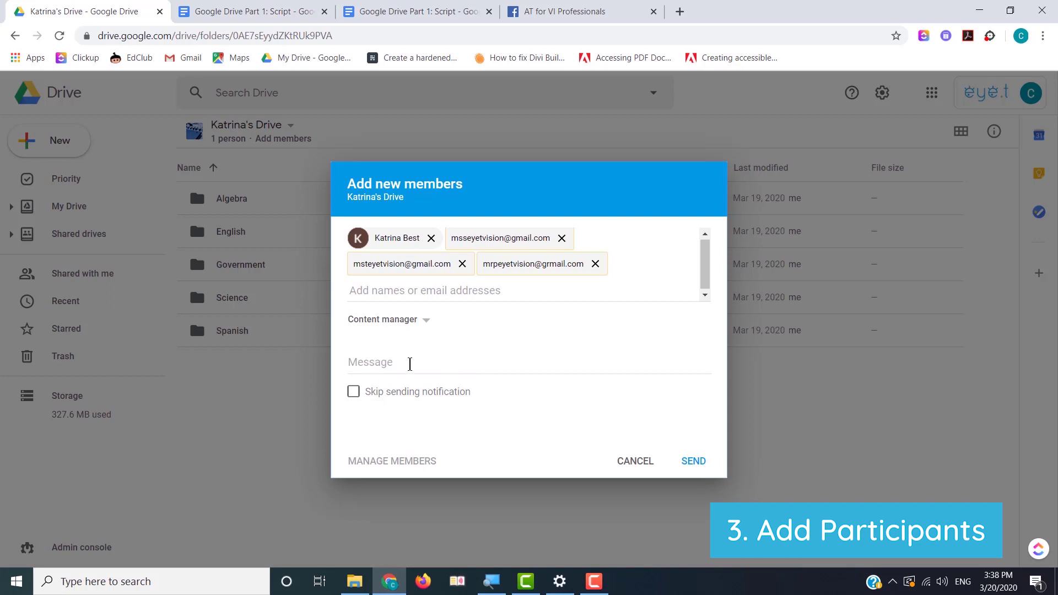
click(354, 392)
click(693, 461)
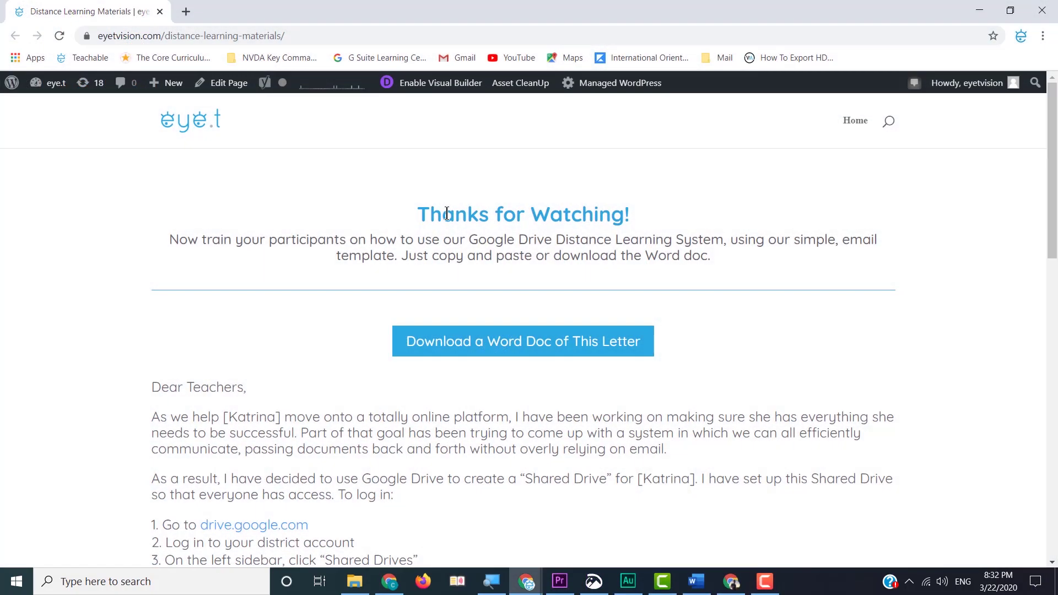
Read through the teacher letter template on the Distance Learning Materials page and download its Word document
scroll(448, 223, down, 3)
scroll(448, 220, down, 4)
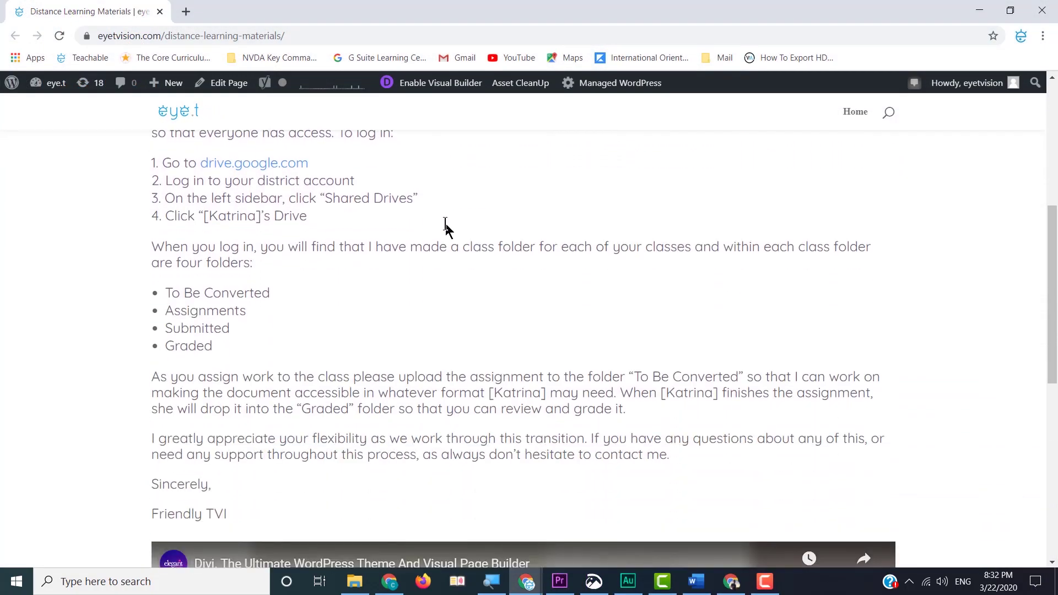
scroll(444, 223, up, 3)
scroll(445, 229, up, 2)
click(448, 251)
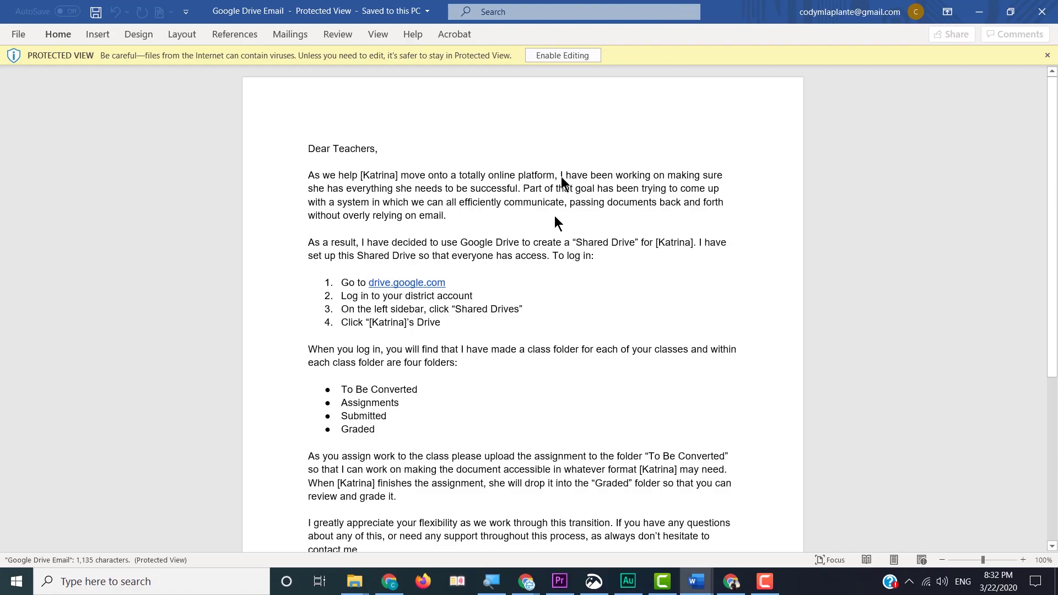
Enable editing of the Google Drive Email letter in Word and replace every bracketed student name with the new student's first name
click(569, 57)
scroll(539, 332, down, 2)
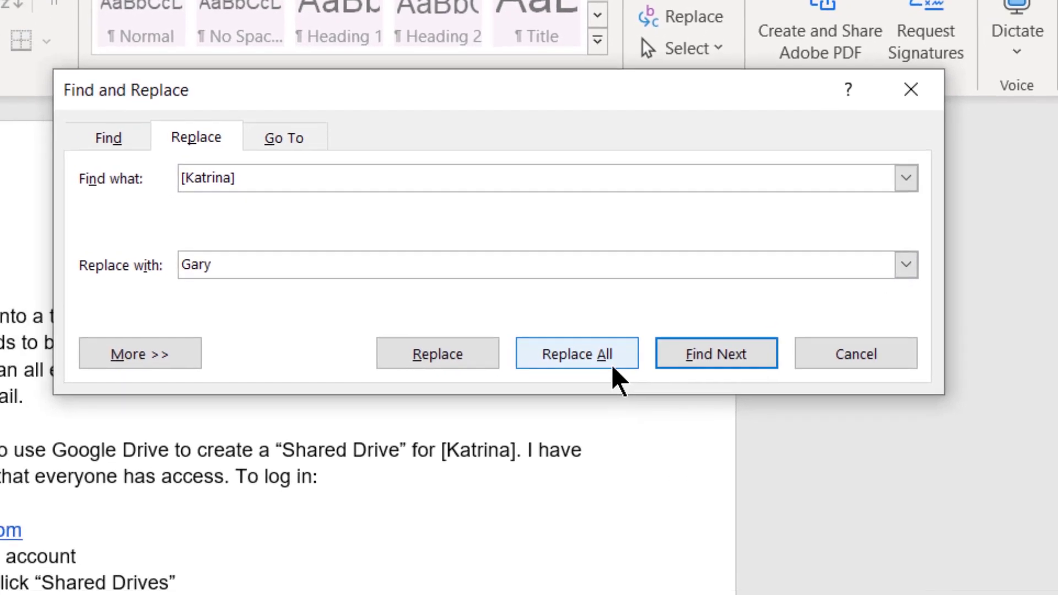
click(584, 361)
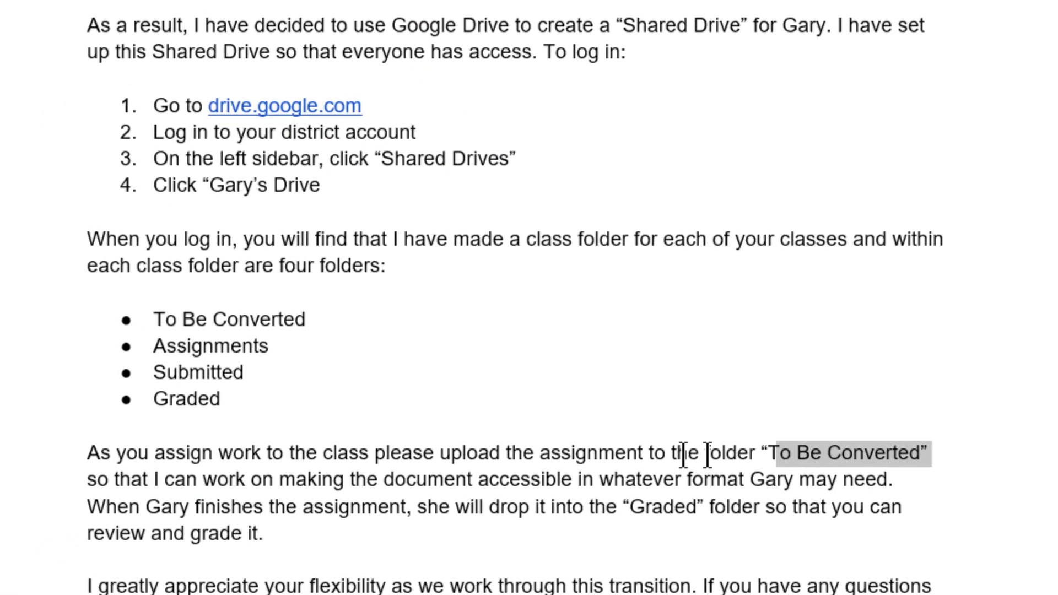
drag(687, 457, 439, 449)
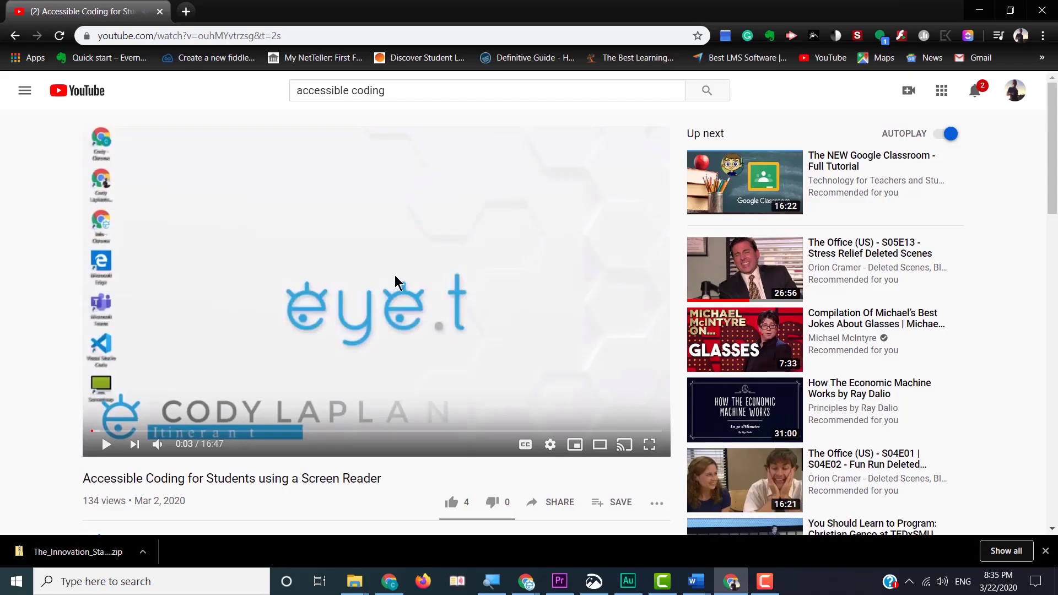
On the YouTube page of the accessible coding video, subscribe to the channel and set its notifications to All
scroll(393, 276, down, 3)
click(793, 280)
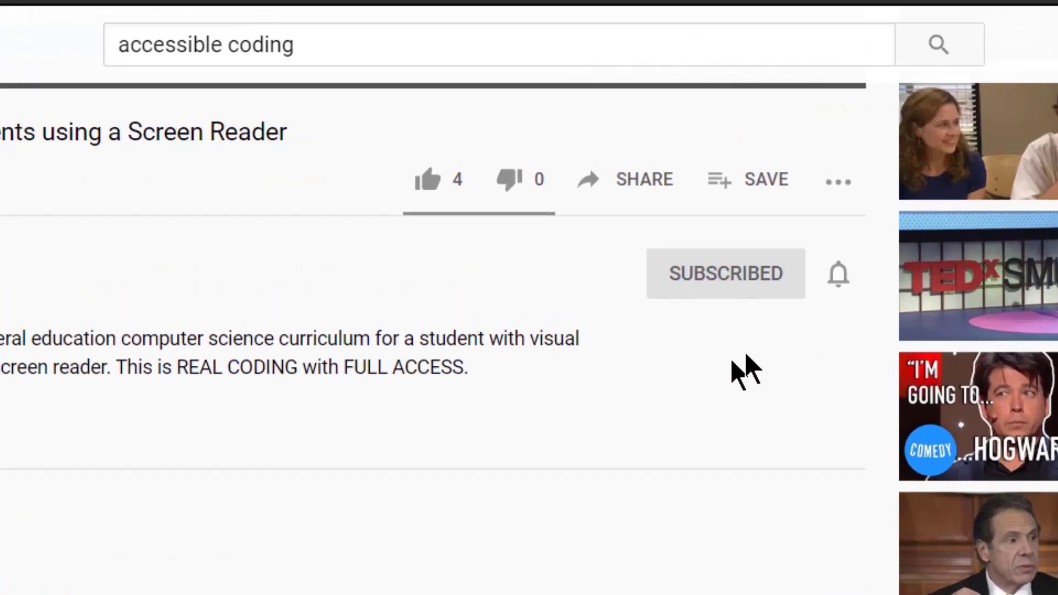
click(837, 276)
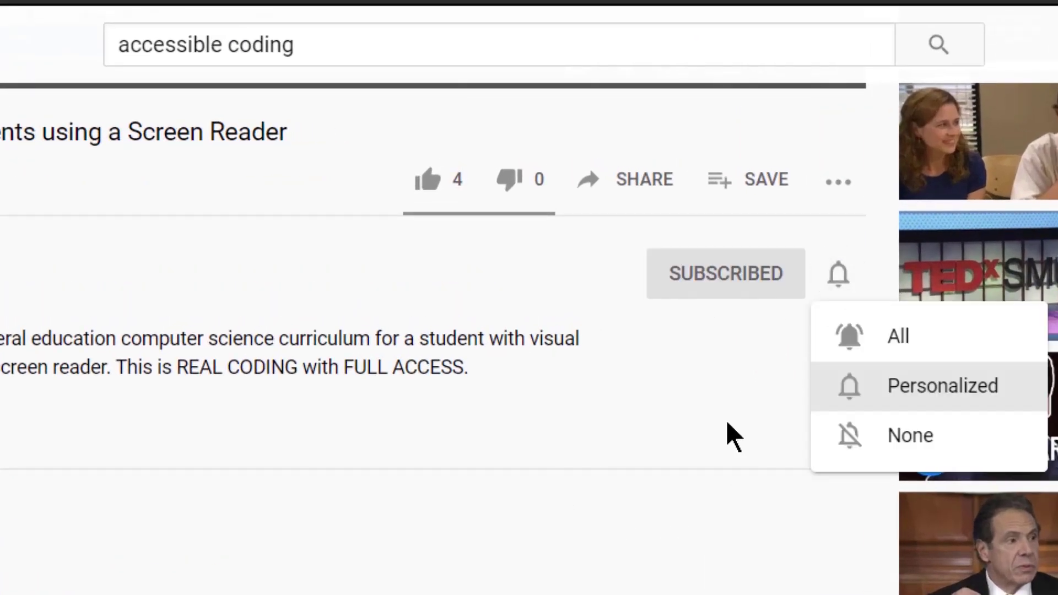
click(931, 351)
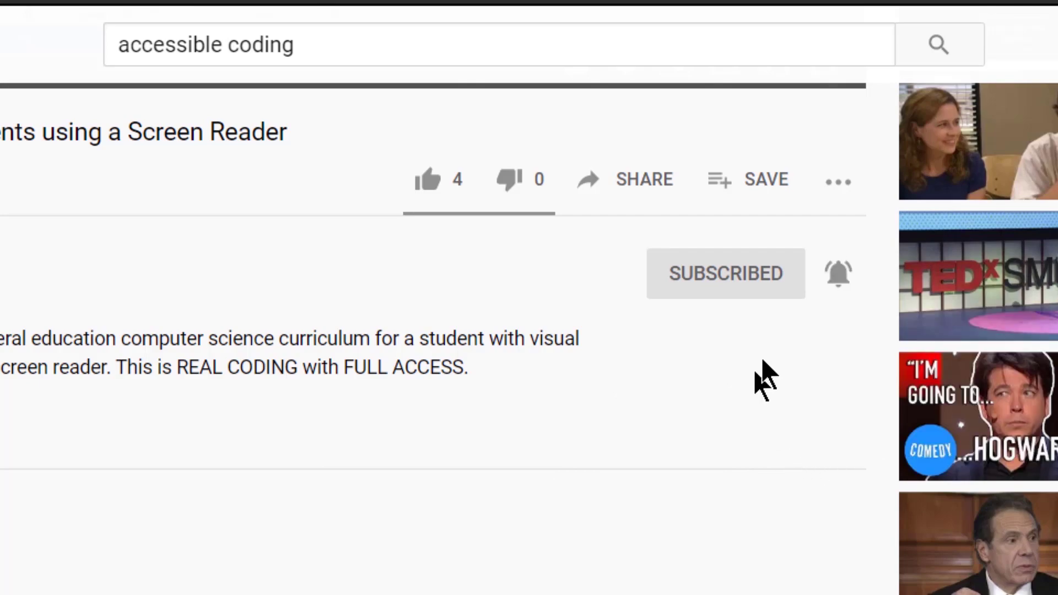